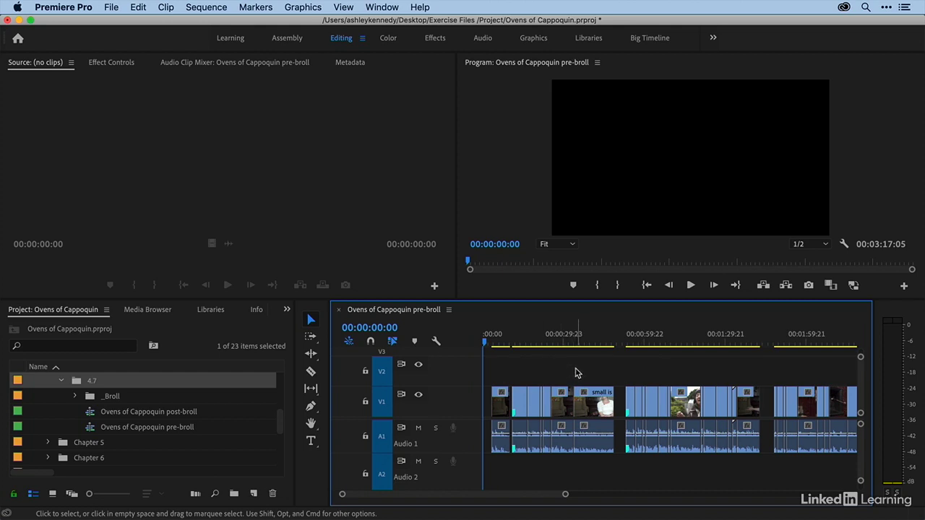
- Play part of the interview around 00:00:20 in the pre-broll sequence, and return the playhead to 00:00:00:06
key("equal")
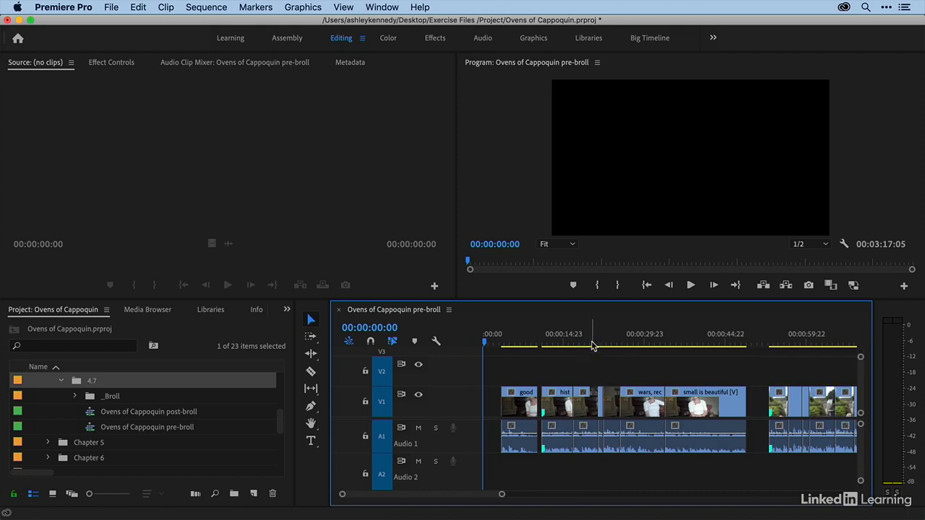
left_click(589, 338)
key("space")
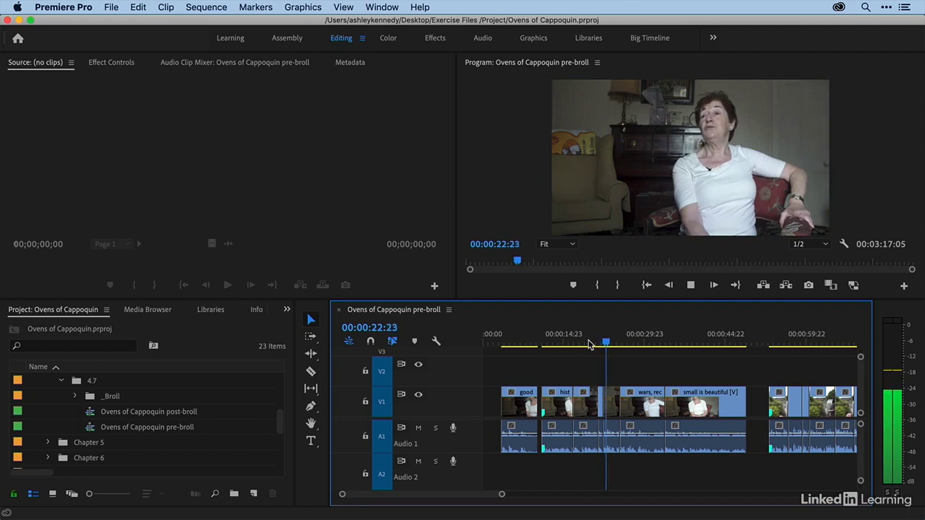
key("space")
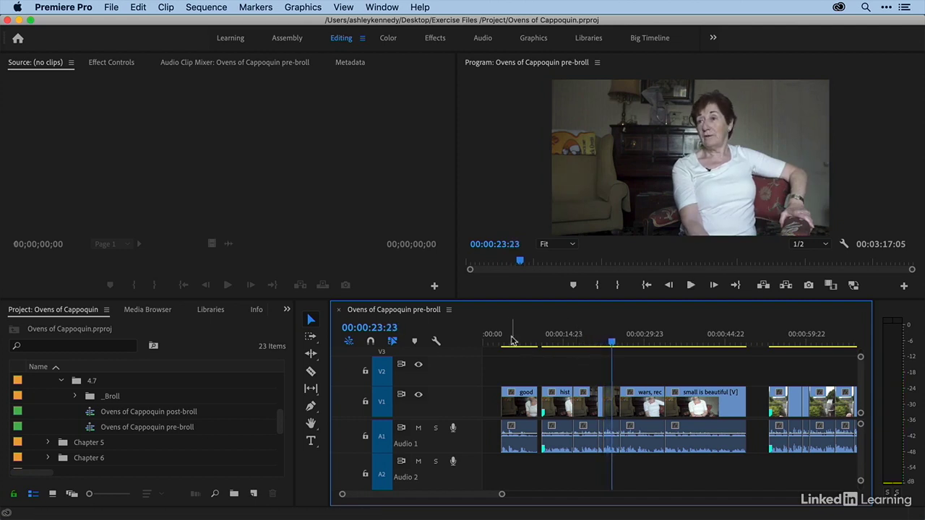
left_click_drag(498, 336, 486, 337)
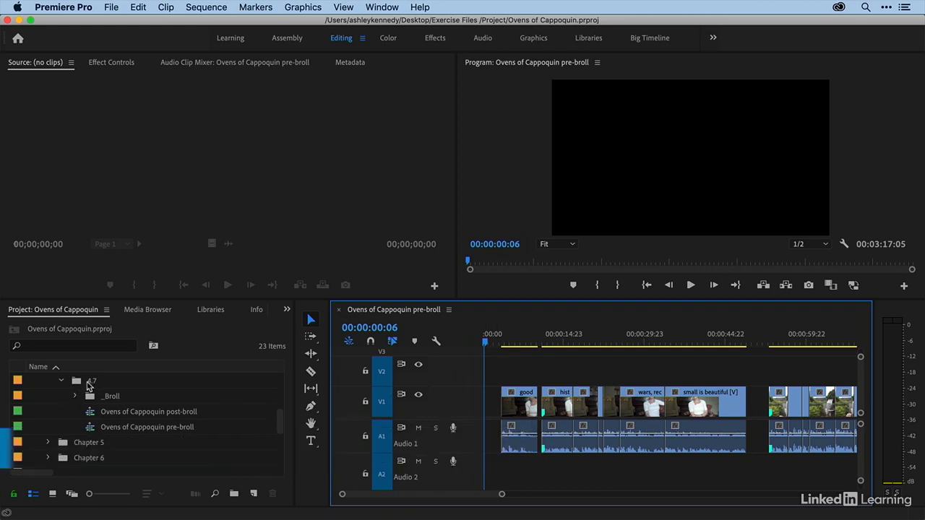
- Expand the _Broll bin inside folder 4.7 and look through its numbered clips
left_click(76, 396)
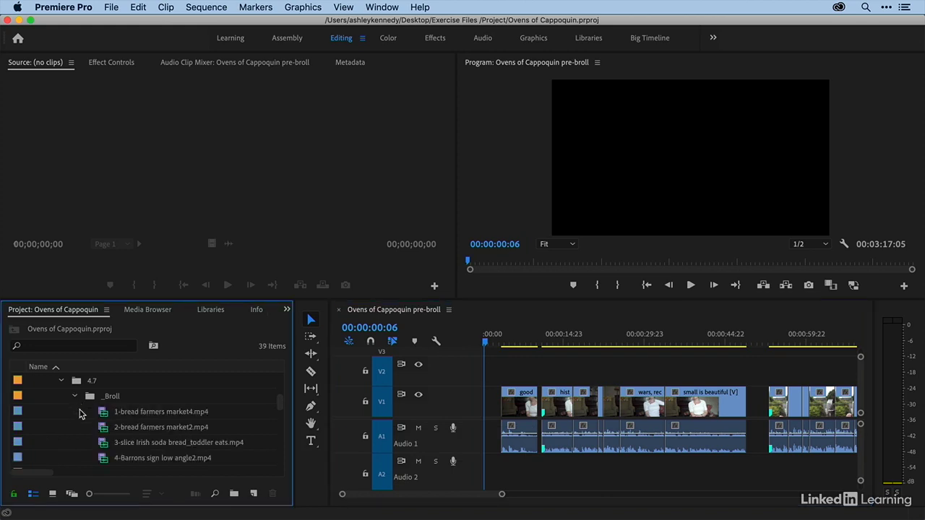
scroll(80, 416, "down", 5)
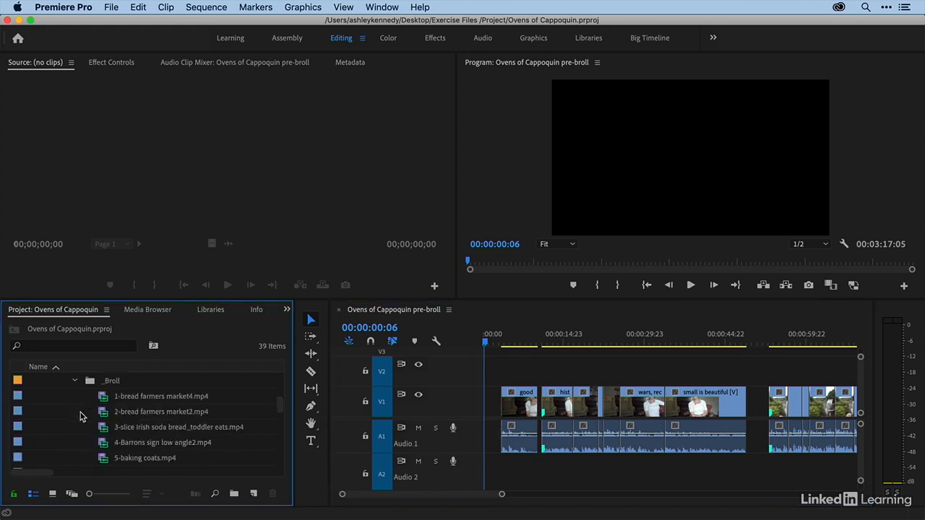
scroll(80, 415, "down", 3)
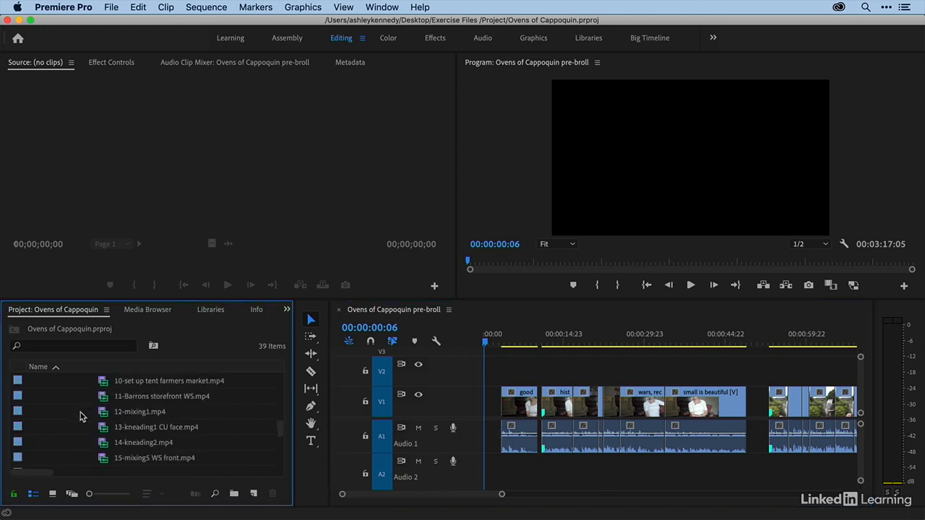
scroll(80, 416, "up", 8)
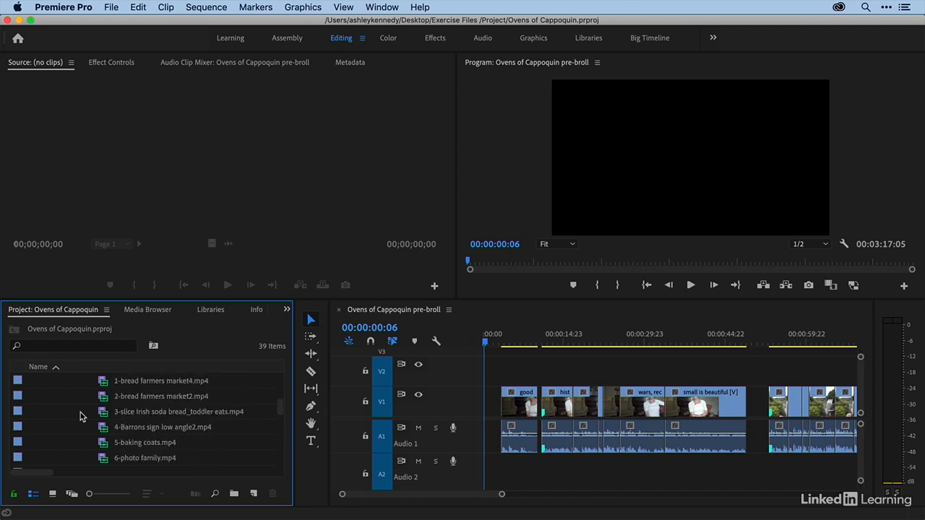
scroll(99, 416, "down", 5)
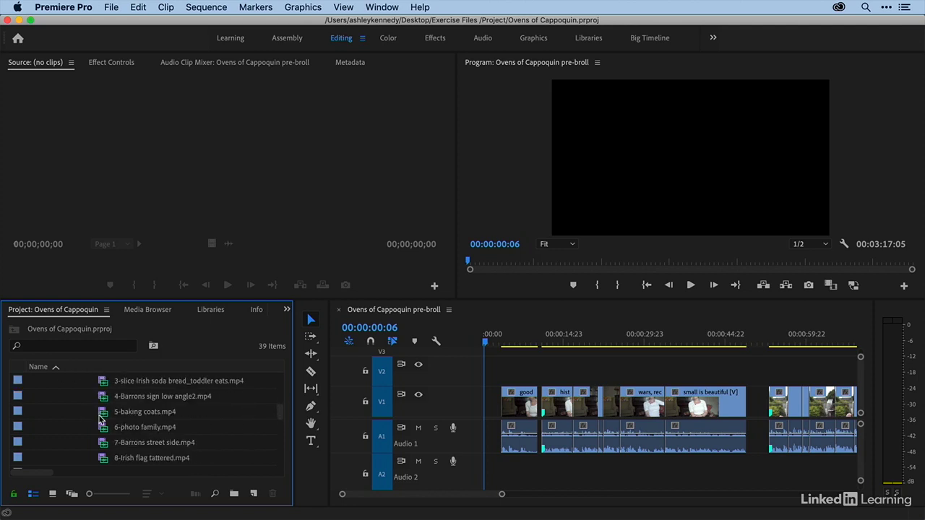
scroll(101, 419, "up", 5)
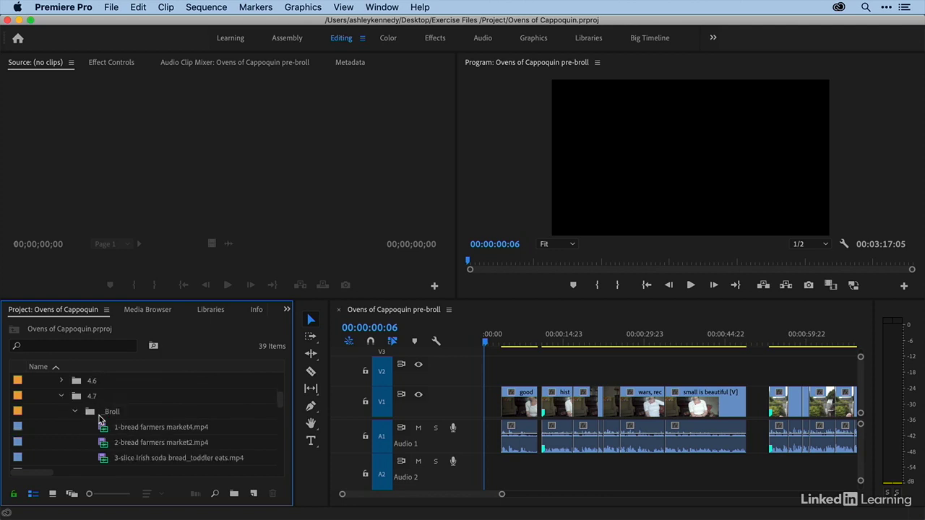
- Examine the full length of the sequence and the location folders inside the Broll bin of Assets
left_click(531, 368)
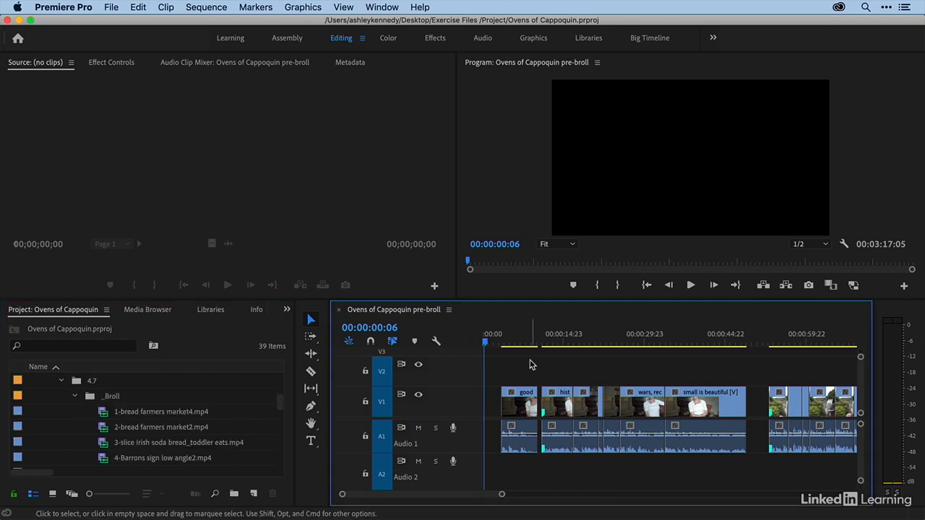
key("minus")
key("minus")
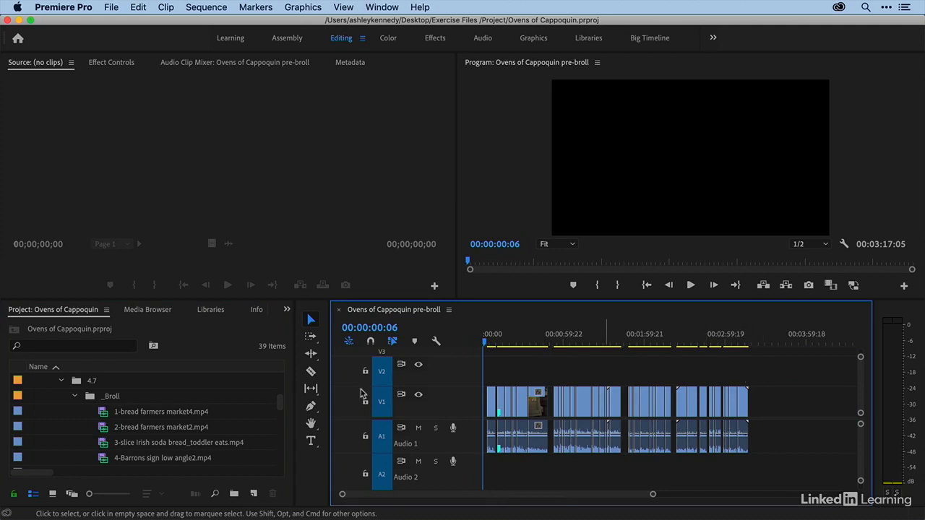
scroll(62, 417, "up", 6)
left_click(34, 381)
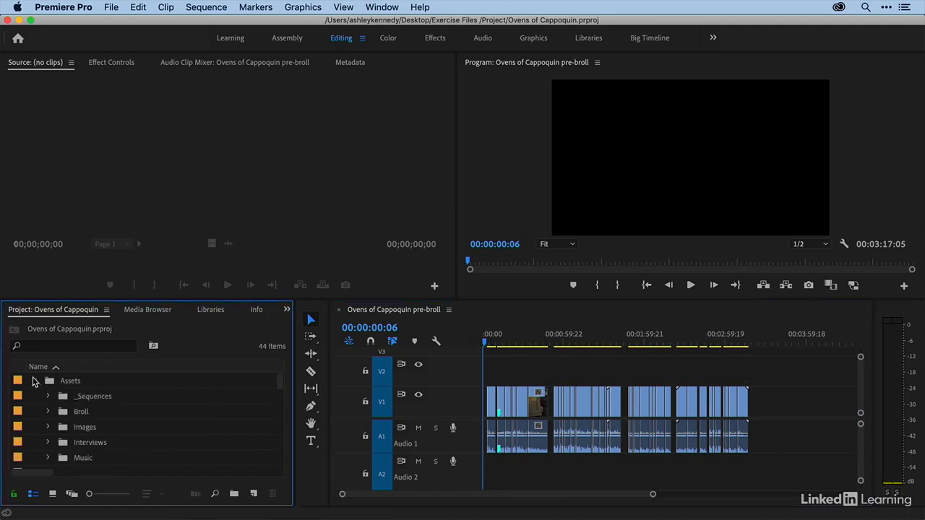
left_click(48, 412)
scroll(64, 417, "down", 1)
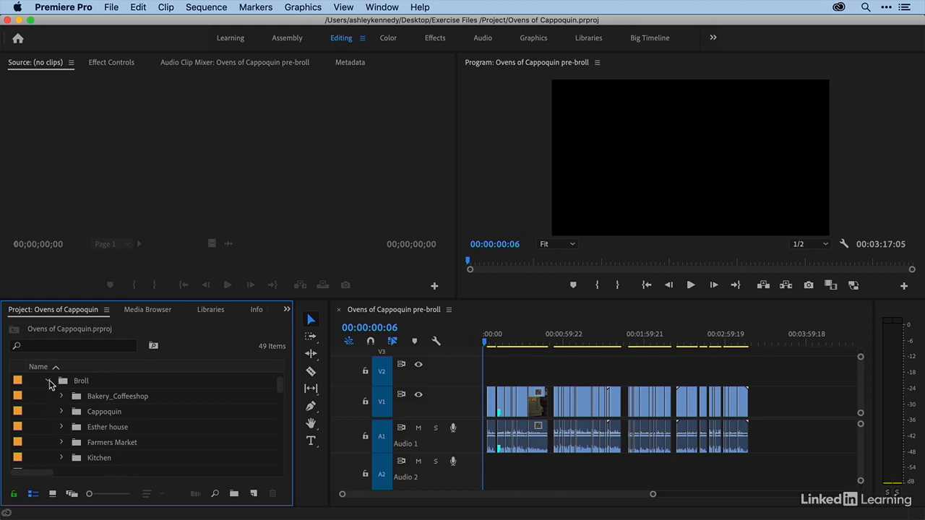
left_click(49, 381)
scroll(48, 387, "up", 1)
left_click(35, 381)
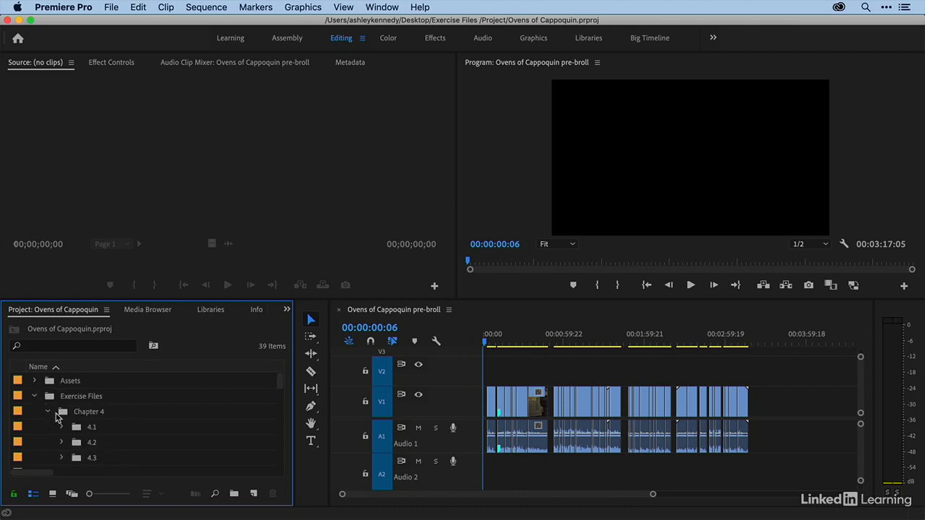
- Load 1-bread farmers market4.mp4 from the 4.7 _Broll bin into the Source monitor
scroll(57, 417, "down", 1)
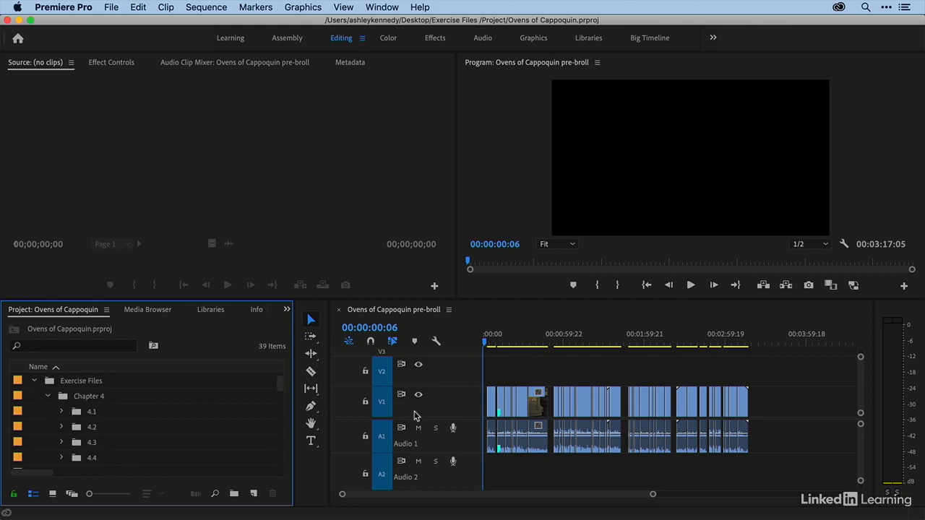
left_click(503, 379)
key("equal")
key("equal")
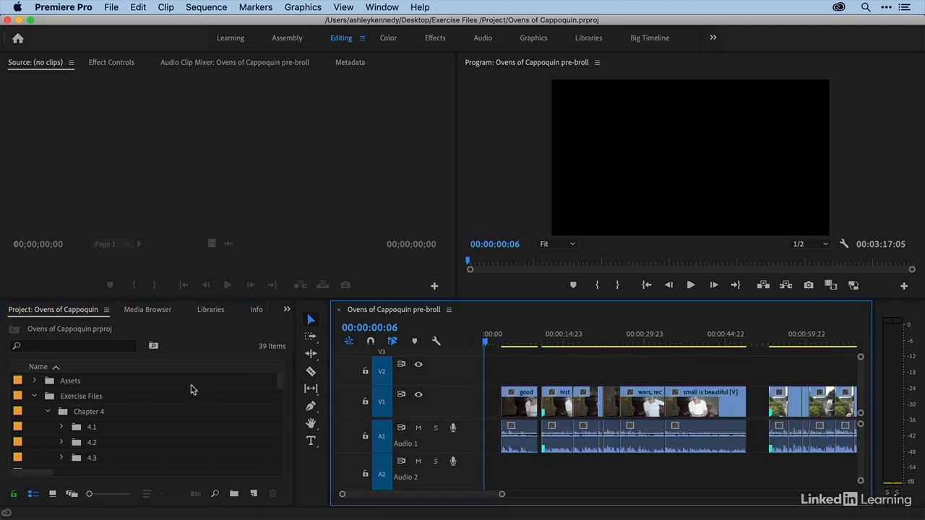
scroll(119, 402, "down", 9)
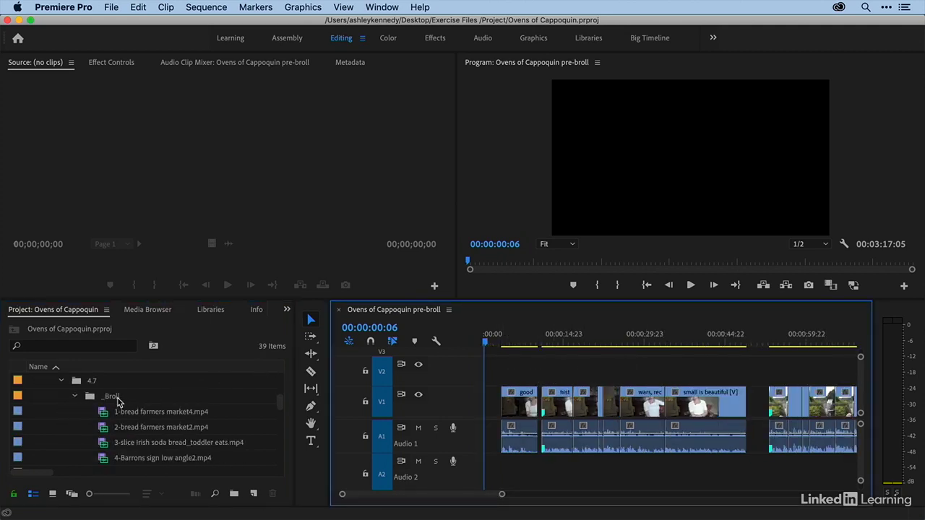
double_click(102, 414)
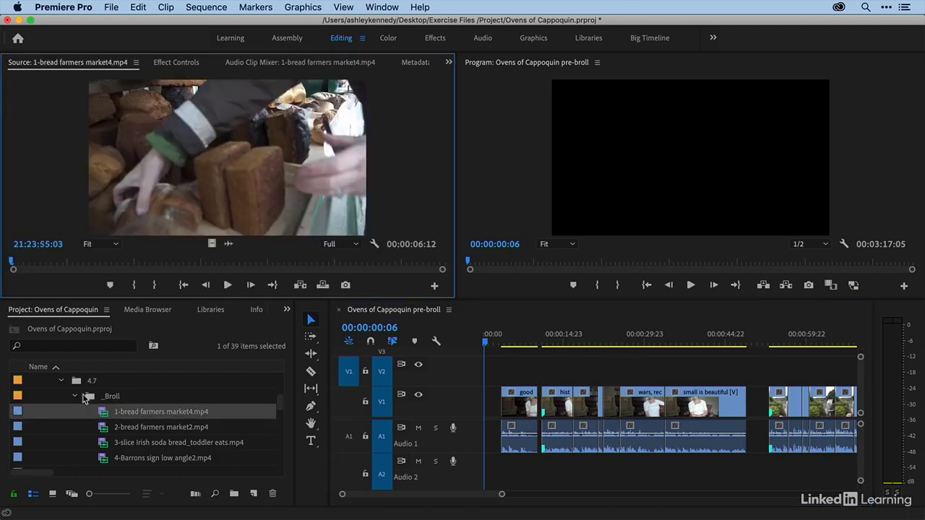
- Mark the bread clip with an in point at 21:23:55:13 and an out point at 21:23:58:13
left_click_drag(12, 270, 39, 266)
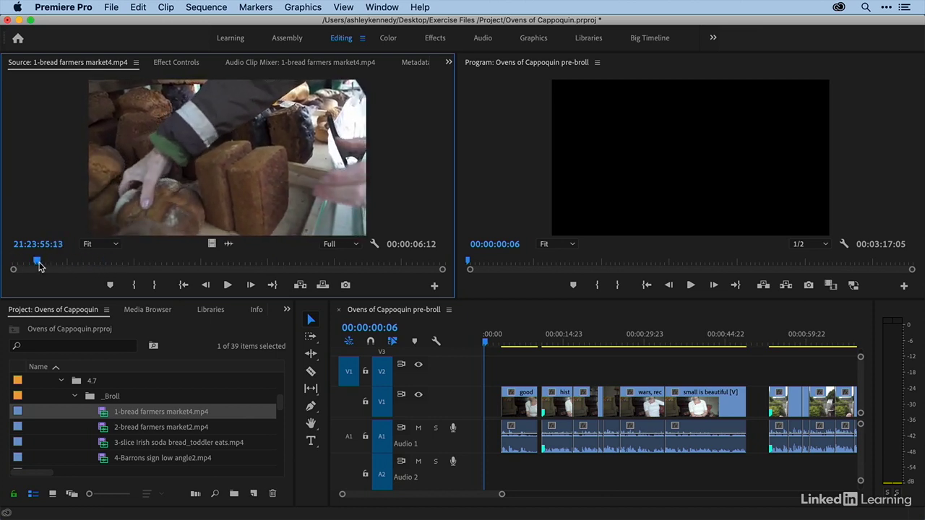
key("space")
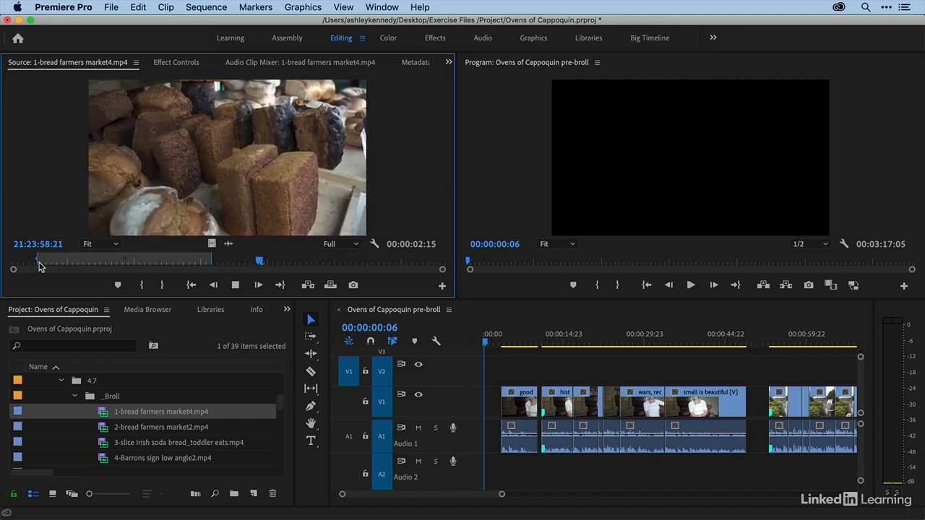
key("space")
left_click(238, 262)
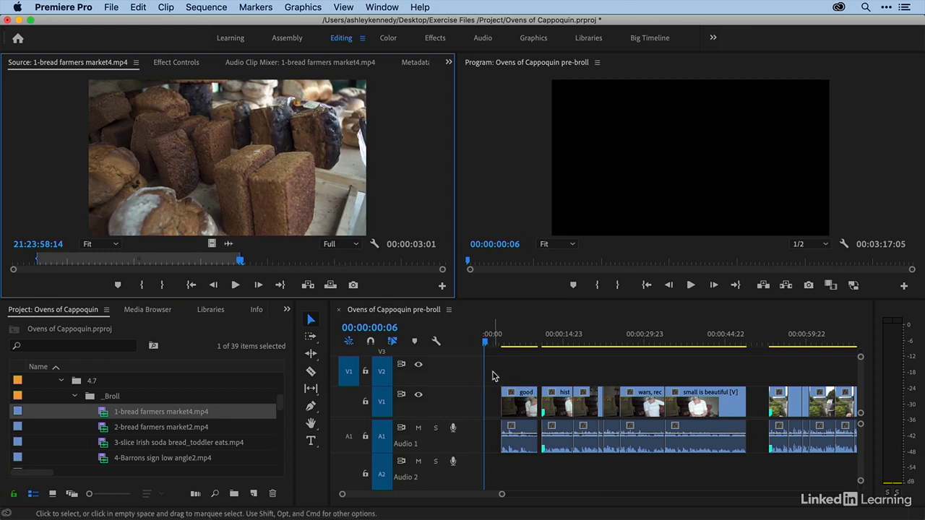
- Jump to the out point and play back the marked range of the bread clip
key("shift")
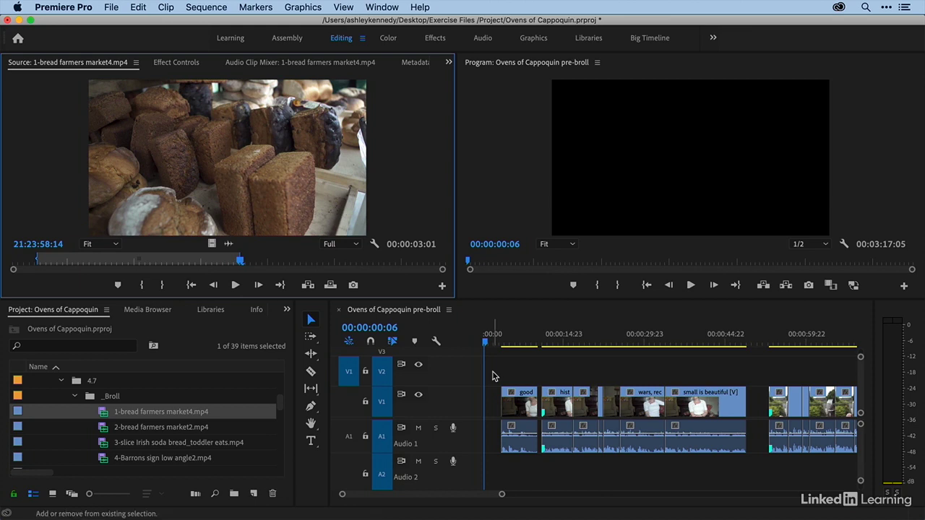
key("shift+o")
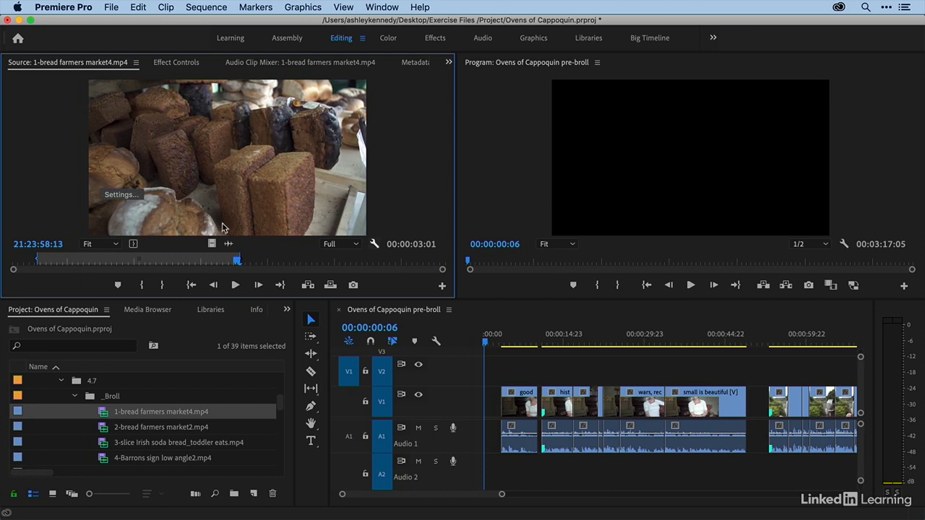
left_click(54, 262)
key("space")
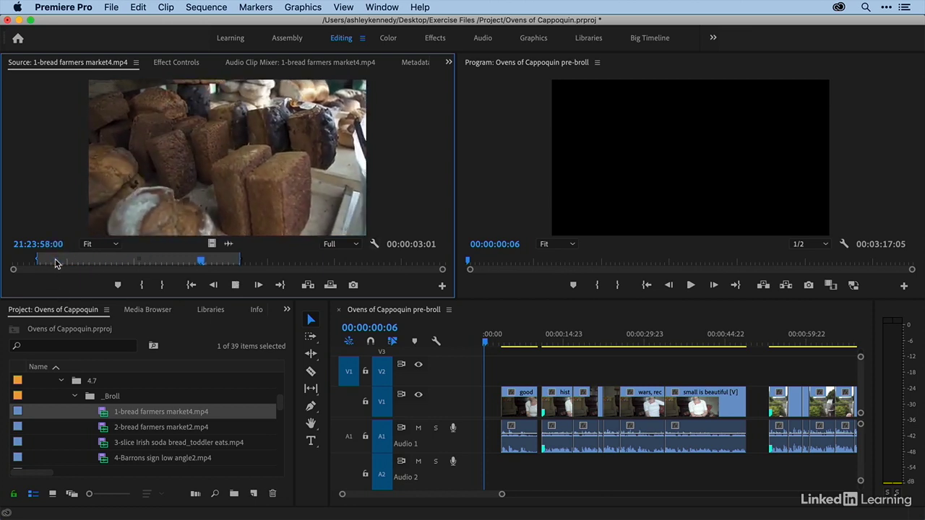
key("space")
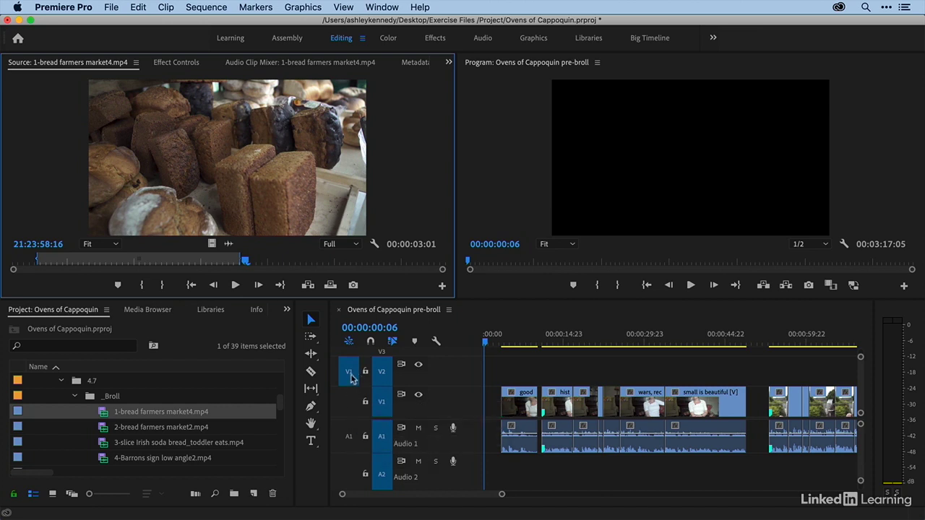
- Patch the source video to track V1, and try switching the A1 source audio patch on and back off
left_click(349, 405)
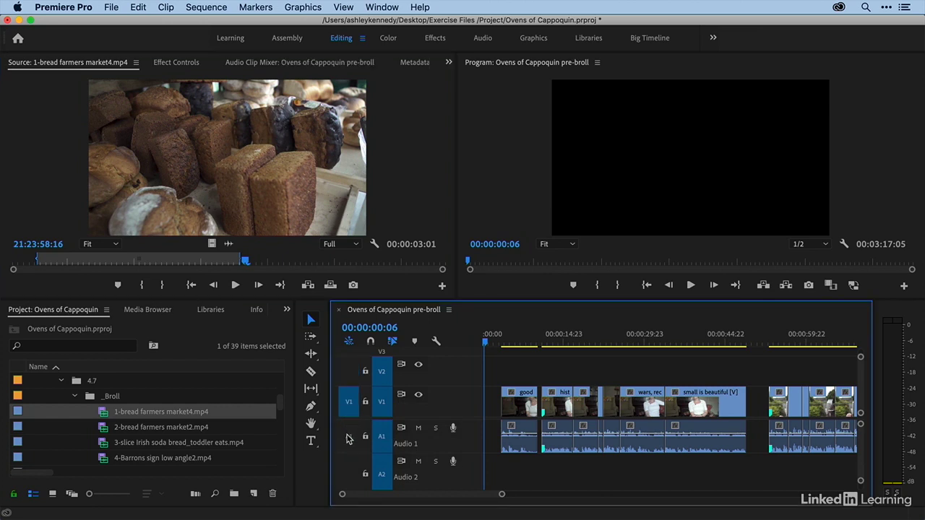
left_click(348, 437)
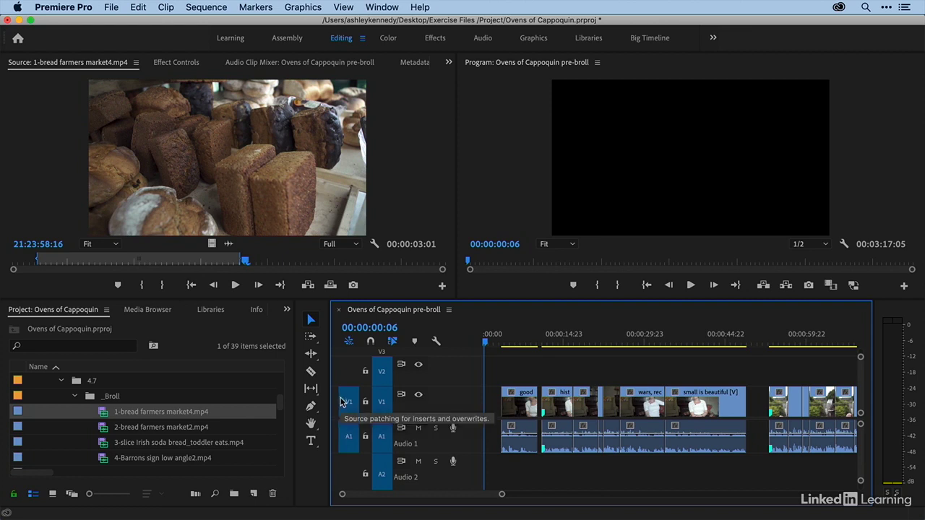
left_click_drag(224, 171, 300, 243)
left_click(348, 437)
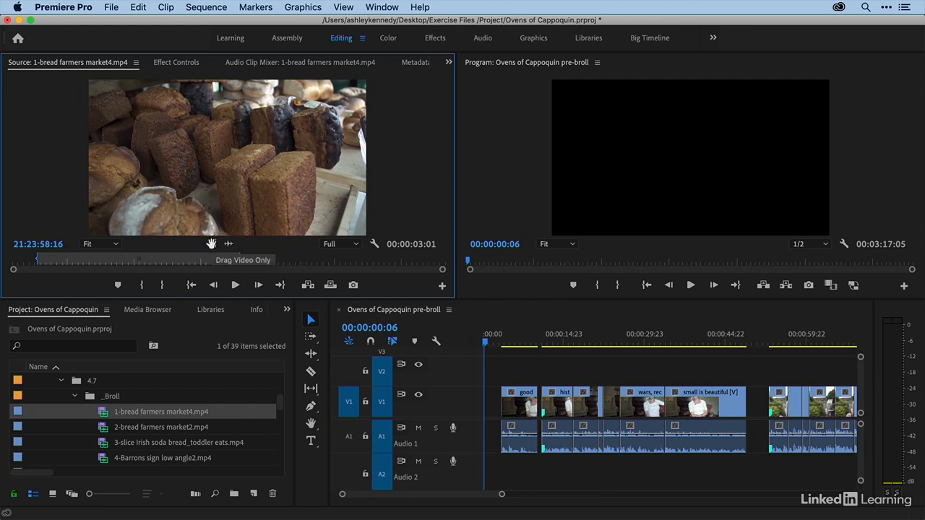
- Re-enable the A1 source patch, try taking only the clip's video from the Source monitor, and disable A1 again
left_click(349, 437)
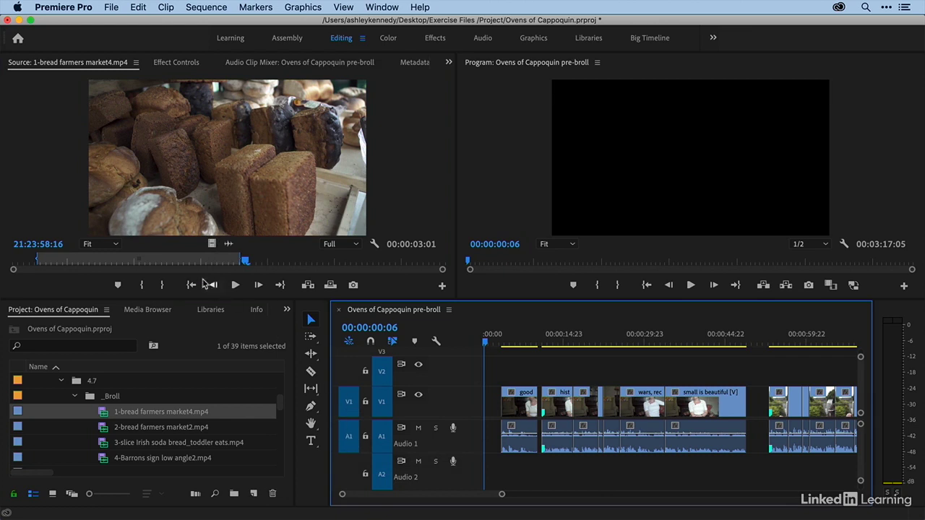
left_click(212, 245)
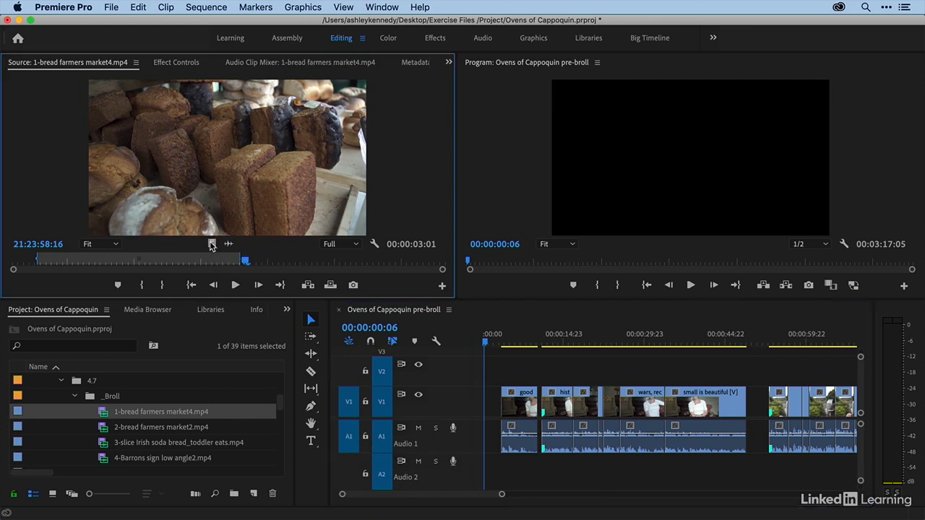
left_click_drag(390, 336, 295, 251)
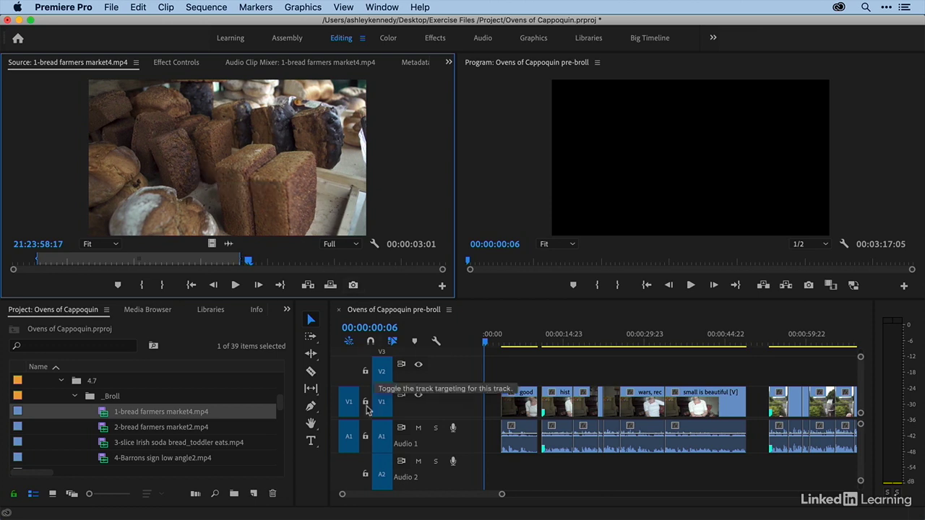
left_click(350, 438)
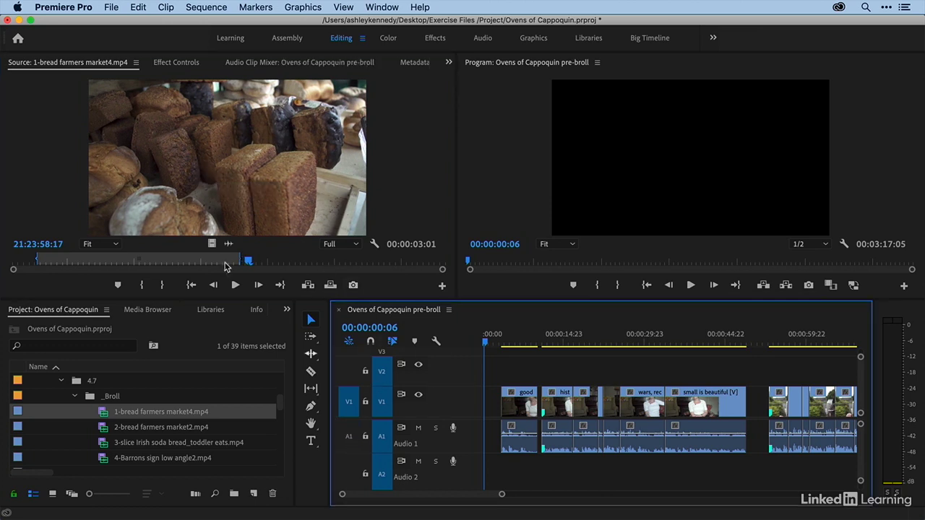
- Place the marked bread clip's video on track V2 at 00:00:00:06, and turn on timeline snapping
left_click_drag(206, 216, 487, 372)
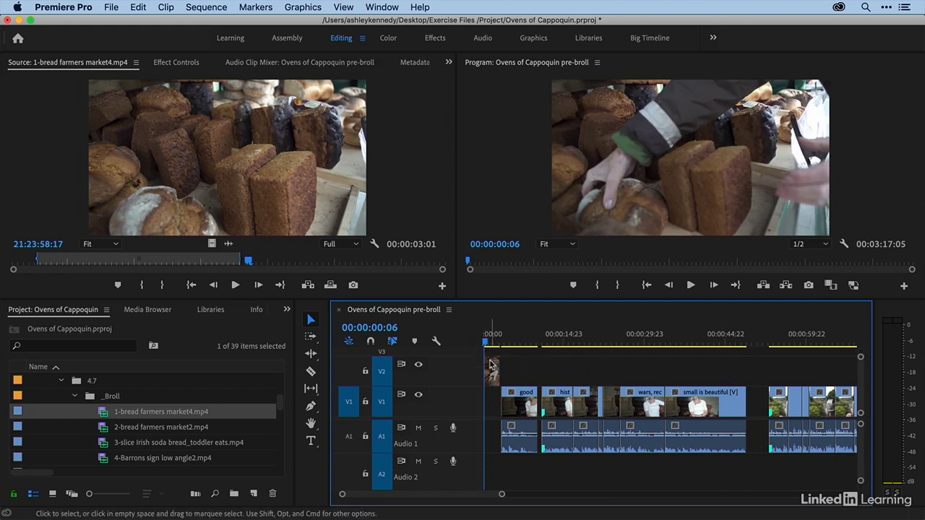
left_click(371, 342)
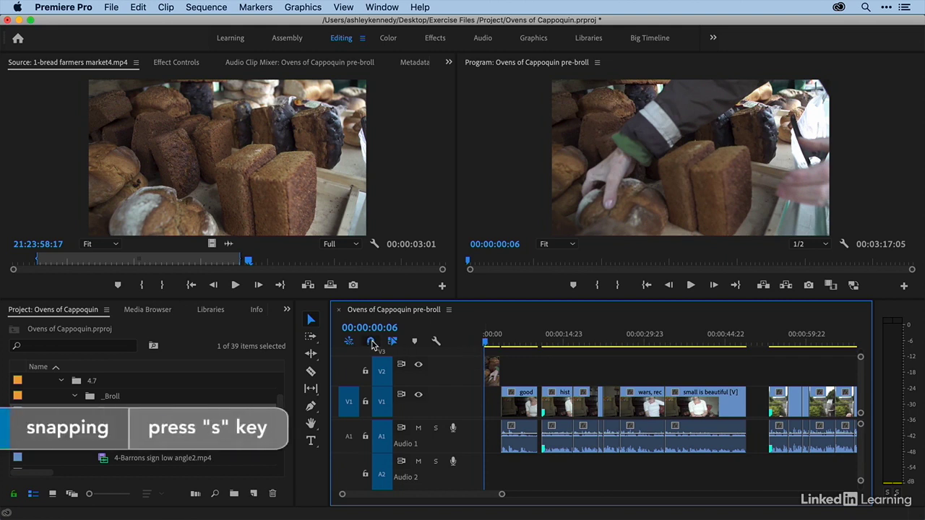
- Move the 1-bread farmers market4.mp4 clip on track V2 to the very start of the sequence, and scrub through it
left_click(496, 338)
key("=")
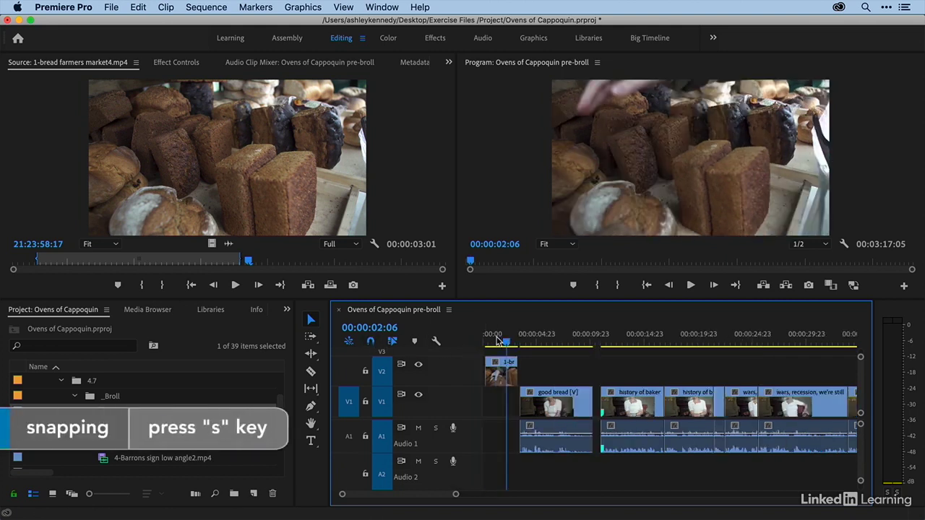
key("=")
key("=")
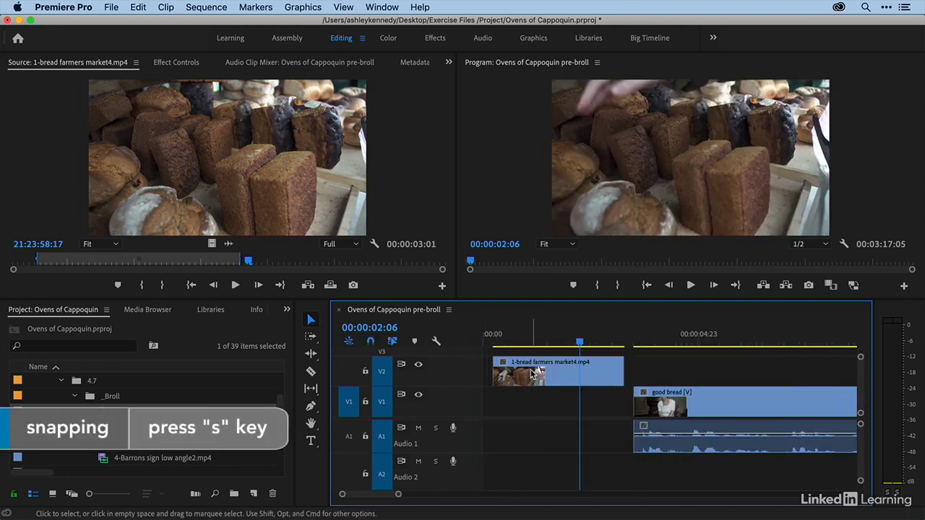
left_click_drag(533, 372, 526, 375)
left_click_drag(484, 337, 566, 345)
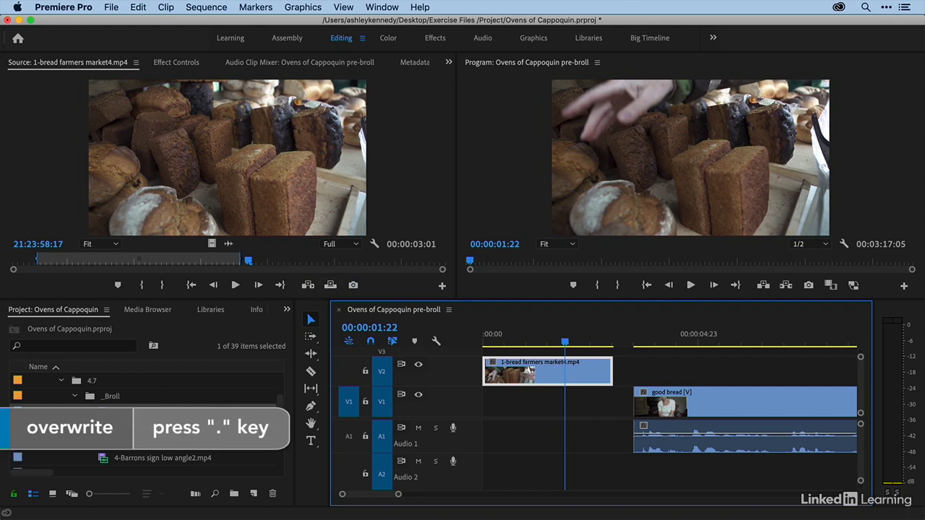
- Load 2-bread farmers market2.mp4 as the source and mark a 00:00:01:21 range of it ending at 20:39:21:11
double_click(102, 427)
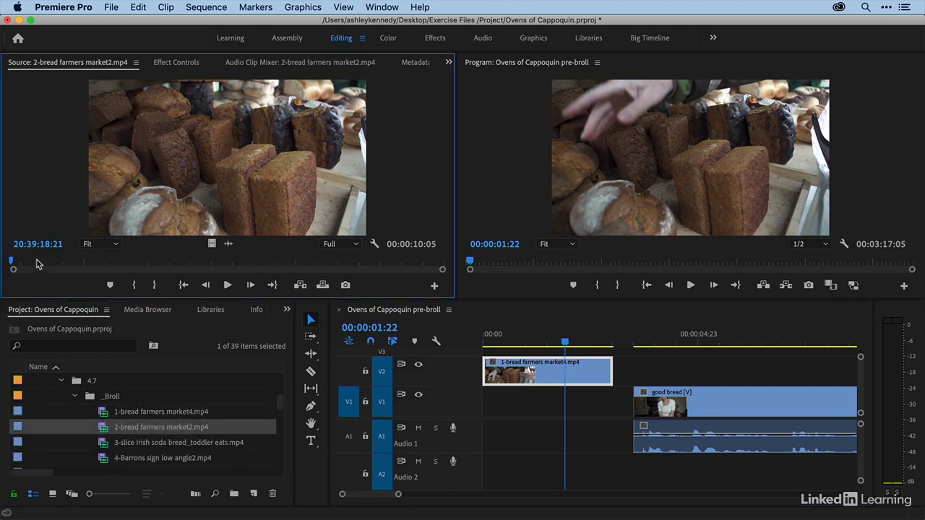
mouse_move(39, 264)
left_mouse_down()
mouse_move(309, 264)
mouse_move(44, 265)
left_mouse_up()
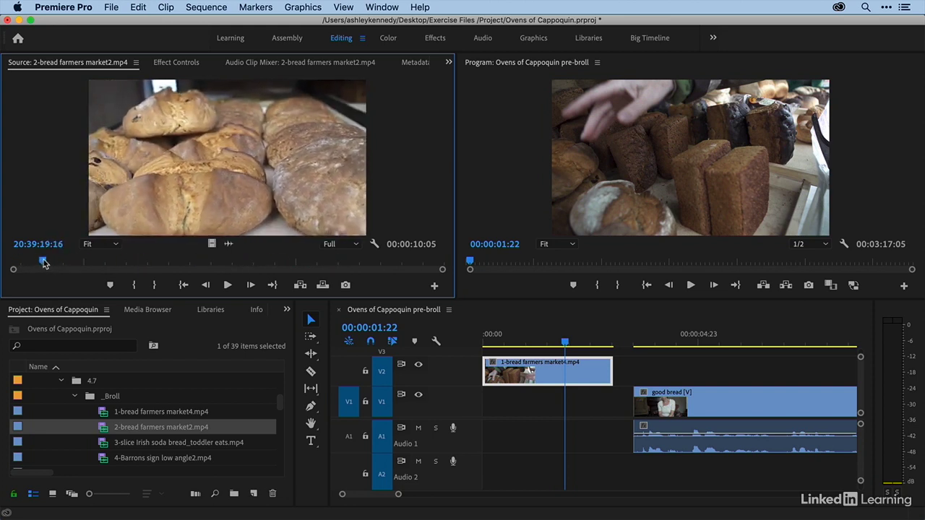
key("space")
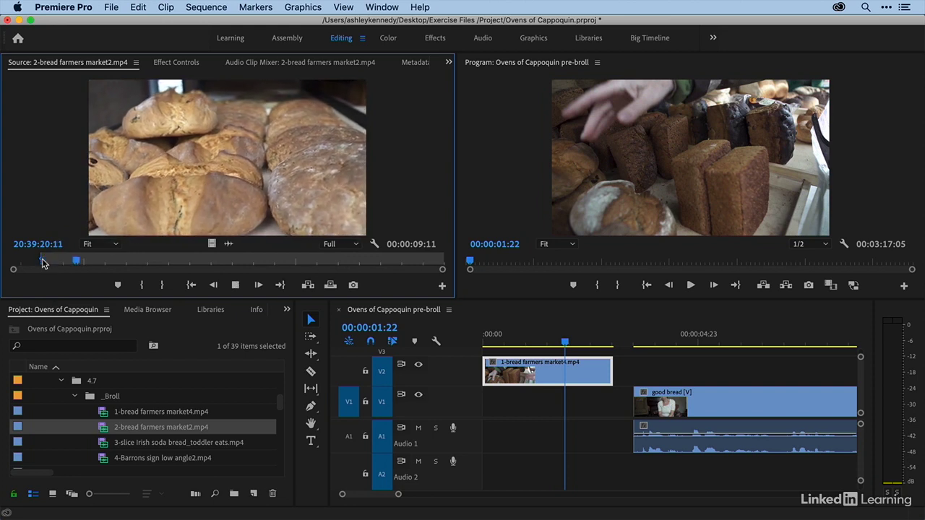
key("space")
key("o")
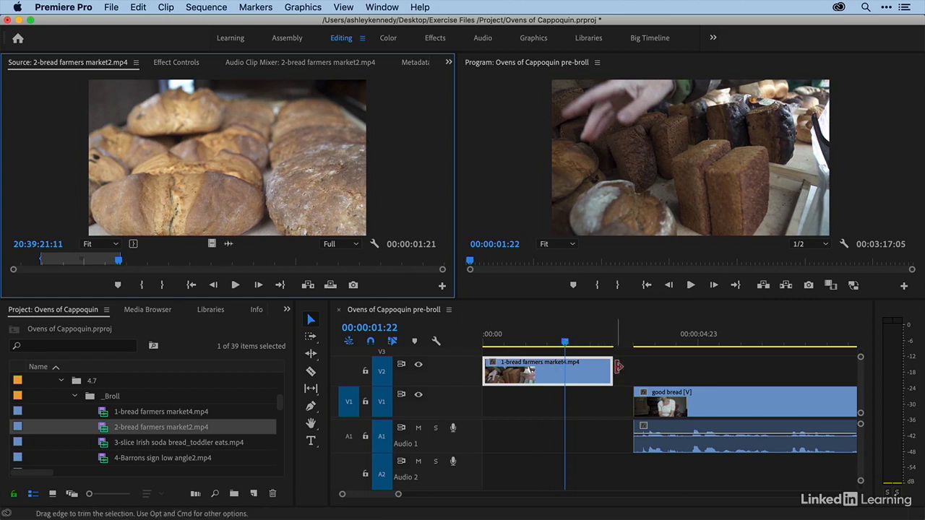
- Patch the source video to track V2 and overwrite the marked clip at 00:00:03:01, directly after the first bread clip
left_click(573, 352)
key("Down")
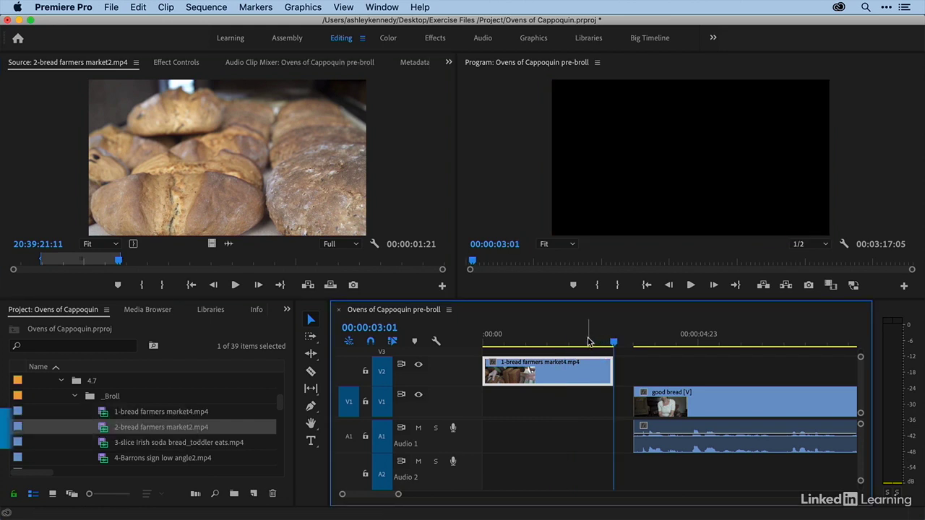
left_click_drag(589, 339, 613, 347)
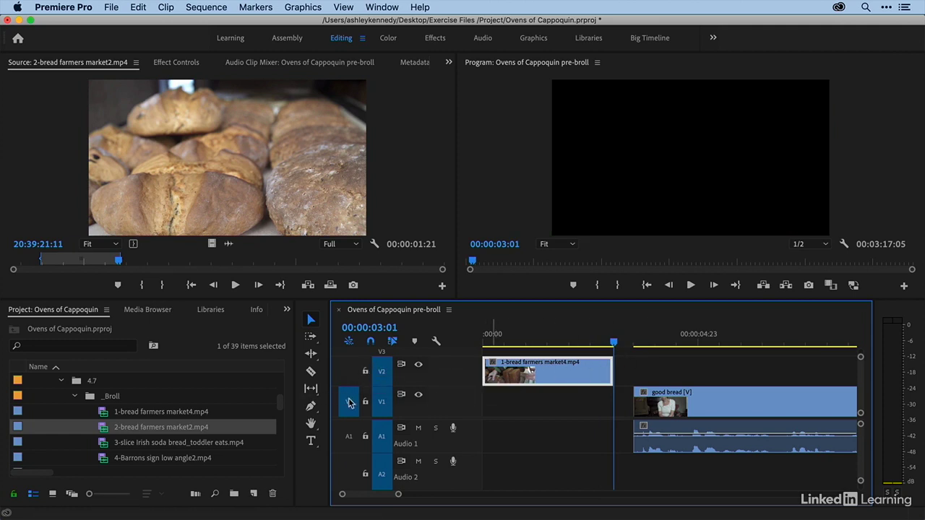
left_click(348, 373)
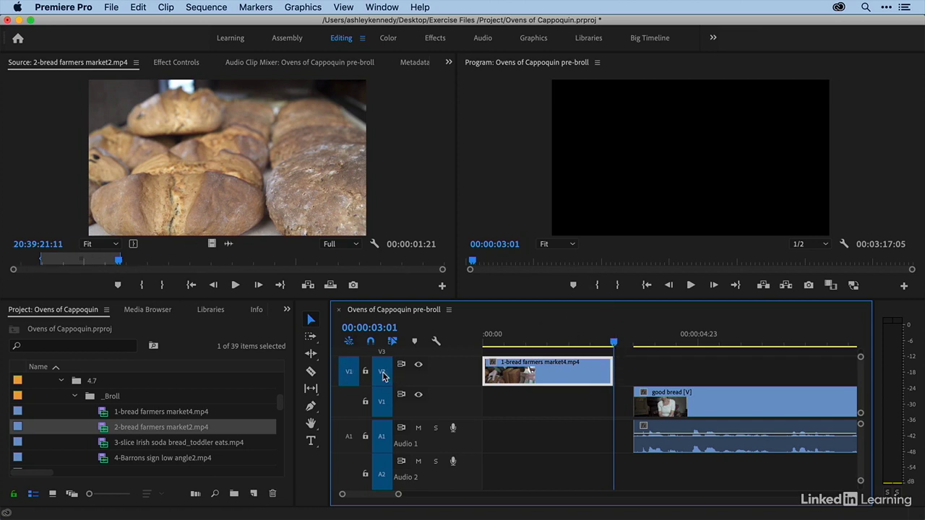
left_click(233, 193)
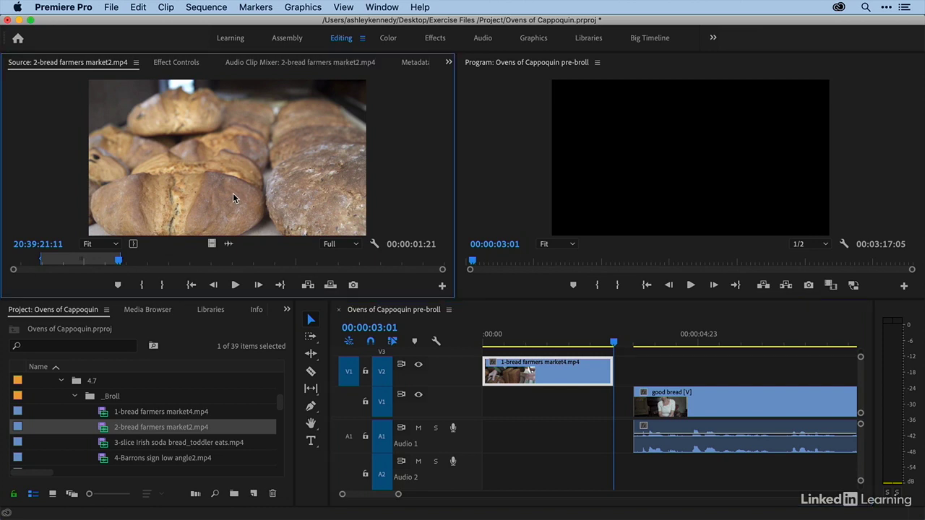
key("period")
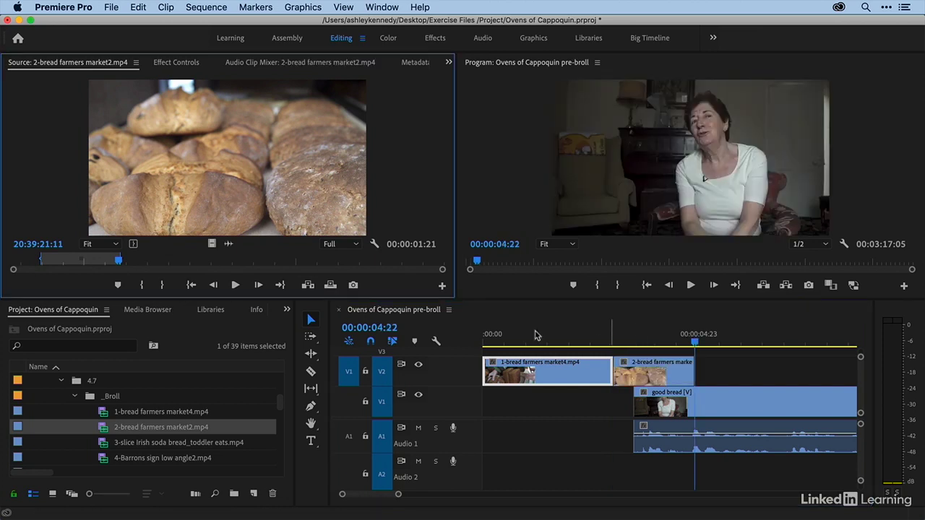
- Load 3-slice Irish soda bread_toddler eats.mp4 as the source and preview its bread-slicing and toddler shots
double_click(103, 446)
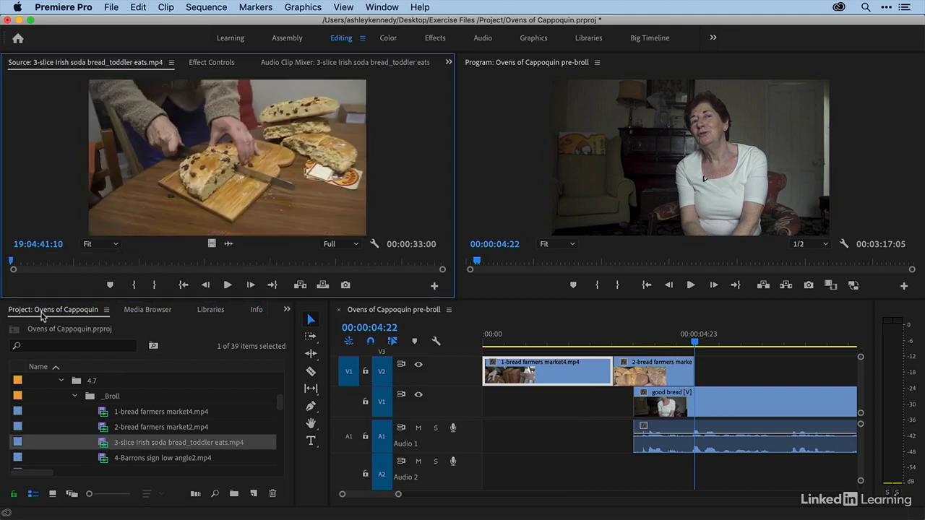
key("space")
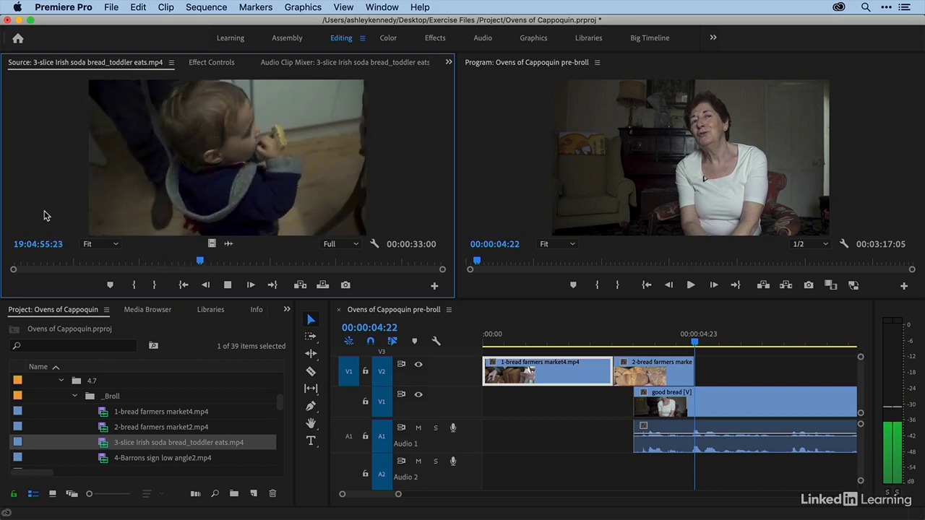
key("space")
- Mark a 00:00:03:10 bread-slicing range ending at 19:04:49:21 and overwrite it onto track V2 at 00:00:04:22
left_click_drag(119, 260, 105, 261)
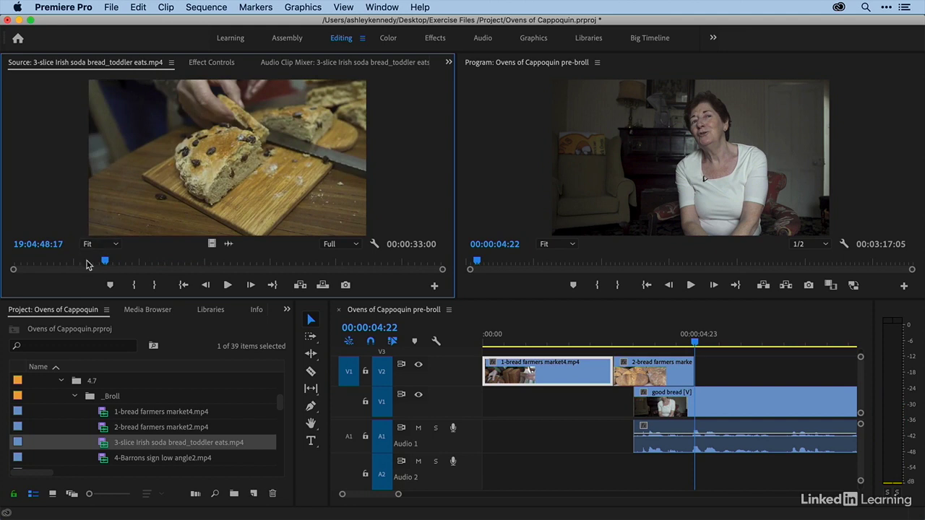
left_click_drag(86, 265, 78, 265)
key("i")
key("space")
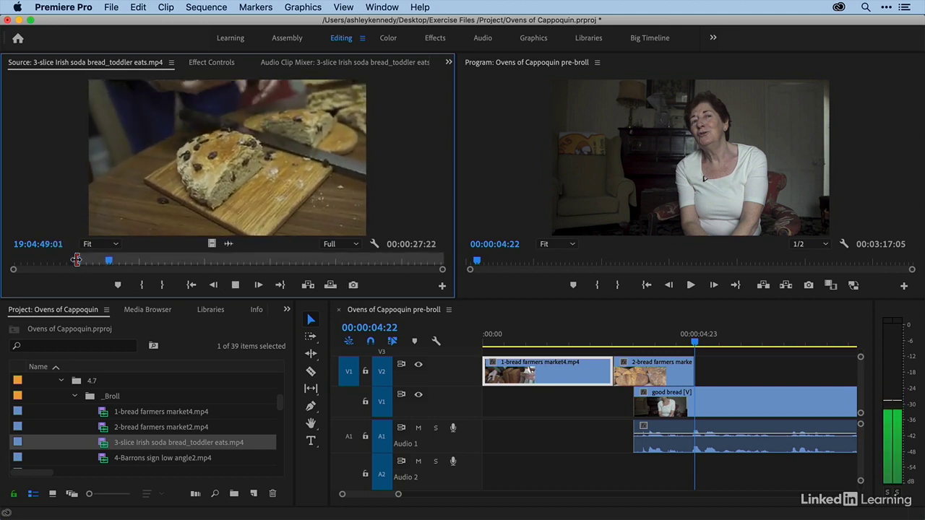
key("space")
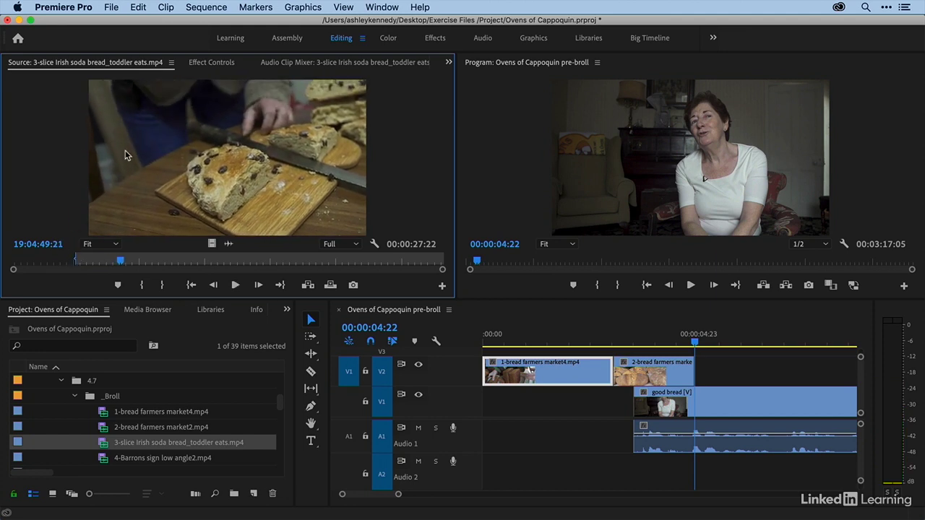
key("o")
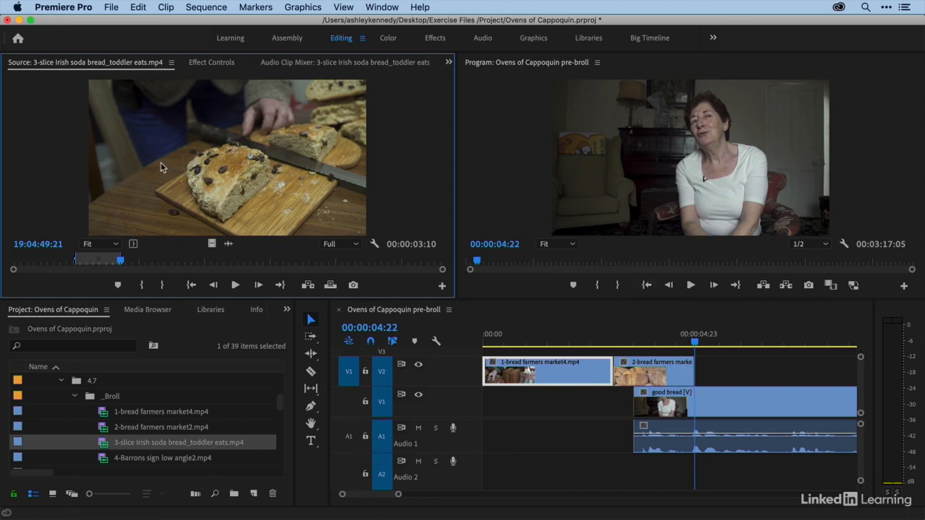
key("period")
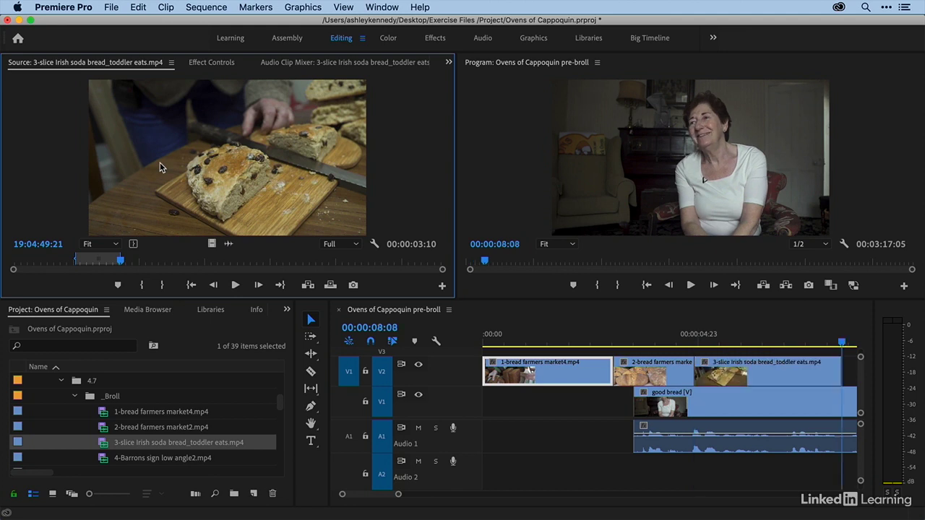
- Mark a 00:00:04:09 range of the toddler eating bread in the same source clip, ending at 19:04:56:06
left_click(698, 334)
key("minus")
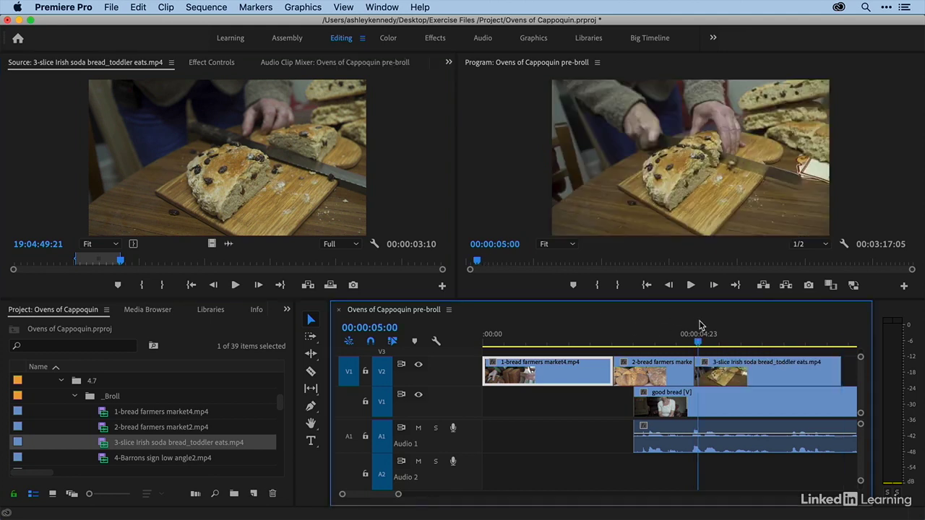
mouse_move(153, 261)
left_mouse_down()
mouse_move(140, 262)
mouse_move(149, 264)
left_mouse_up()
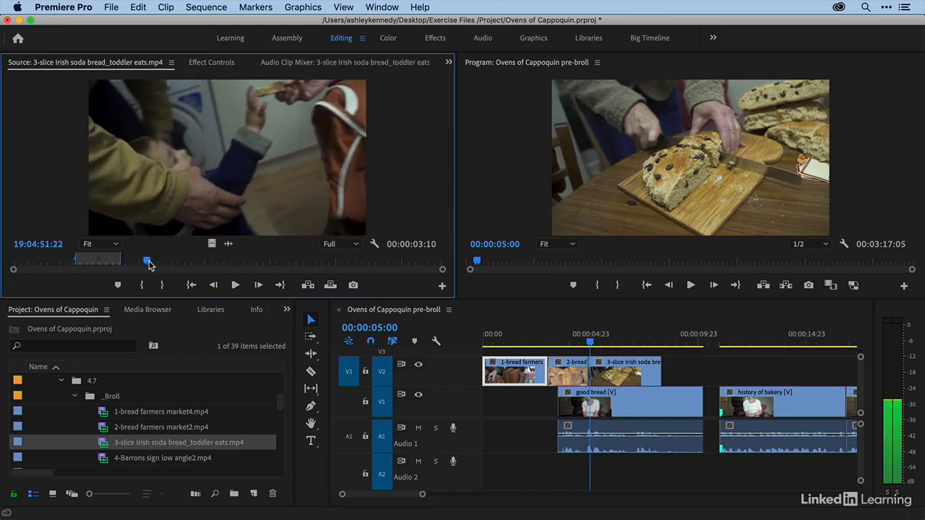
key("i")
key("space")
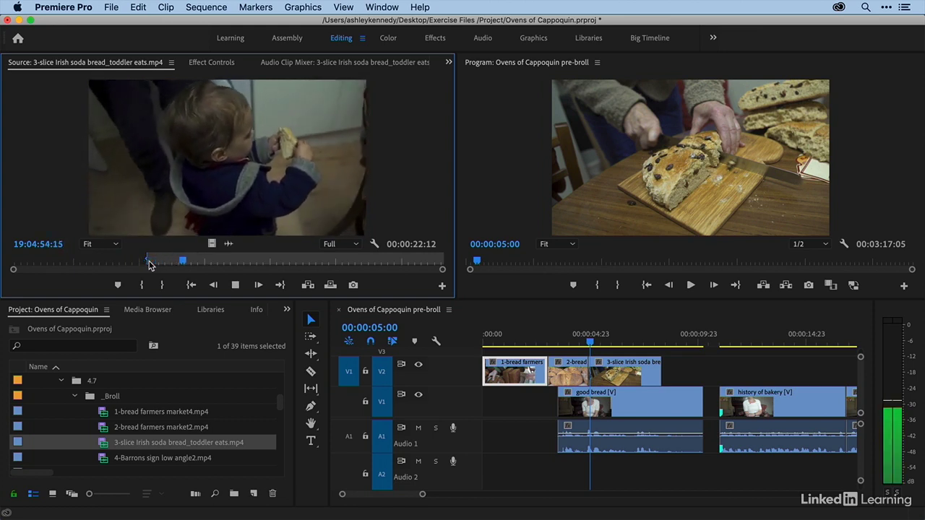
key("space")
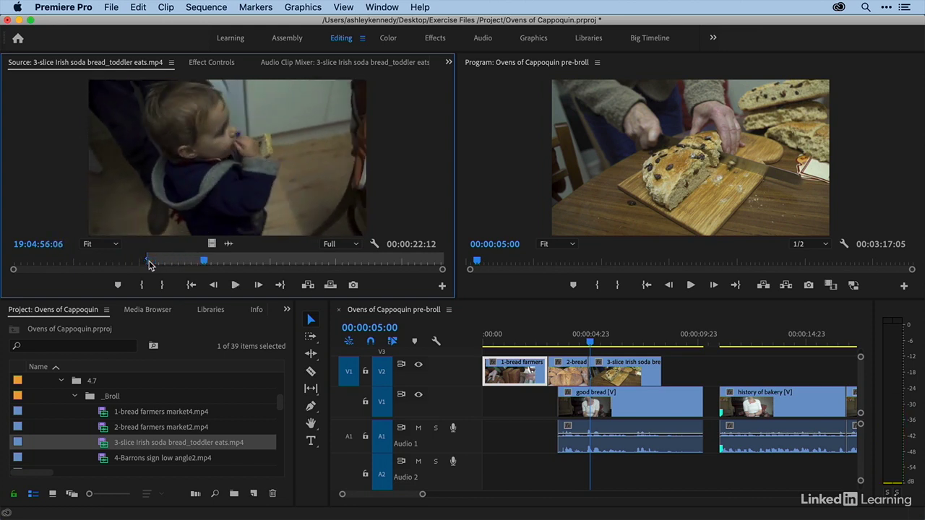
key("o")
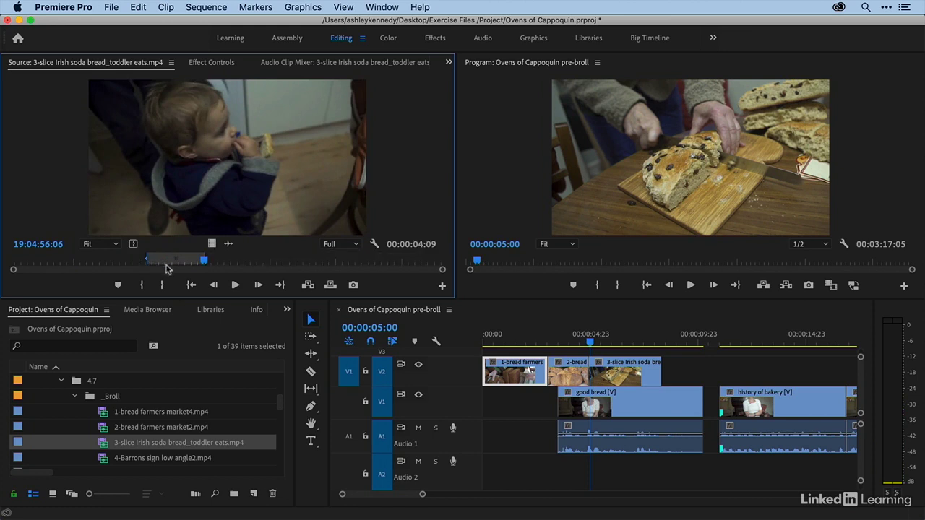
- Overwrite the marked toddler shot onto track V2 at 00:00:08:08, directly after the bread-slicing clip
left_click(608, 340)
key("Down")
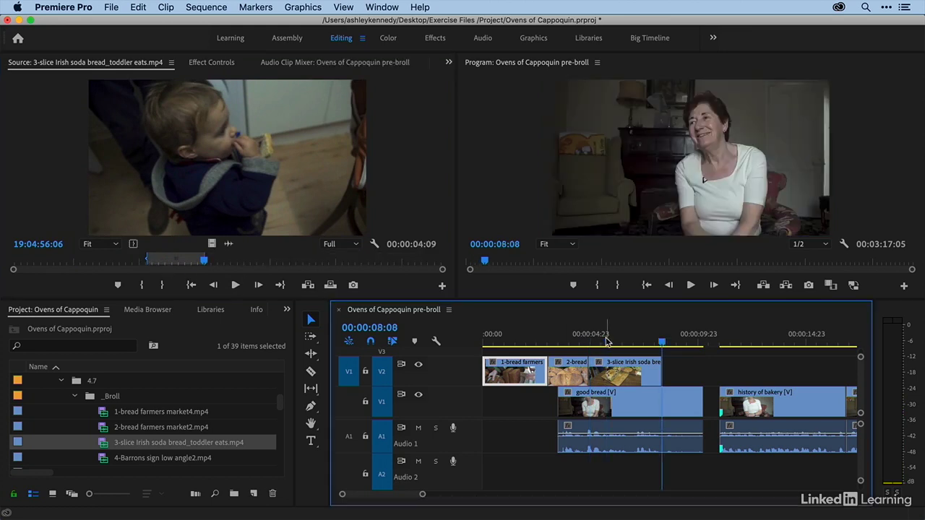
left_click(296, 191)
key("period")
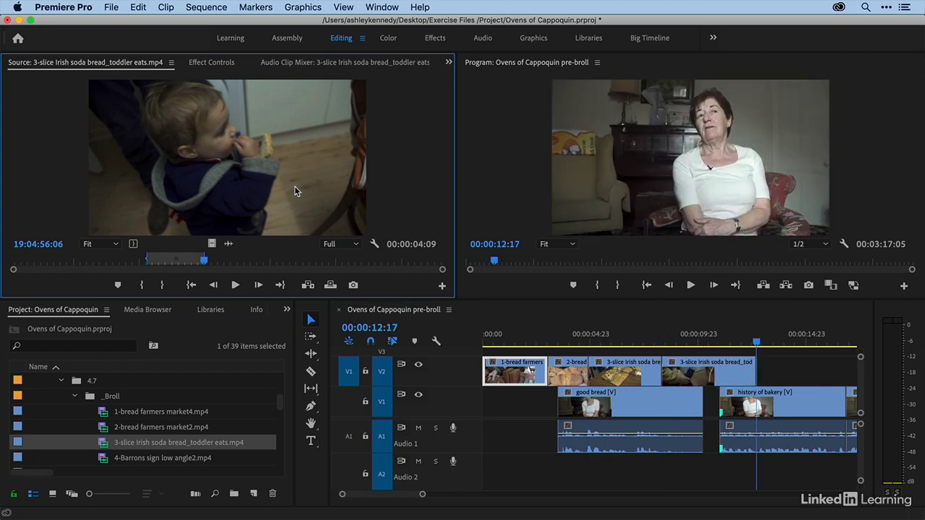
- Play the sequence from its start through the end of the B-roll clips to review the edit
left_click(465, 337)
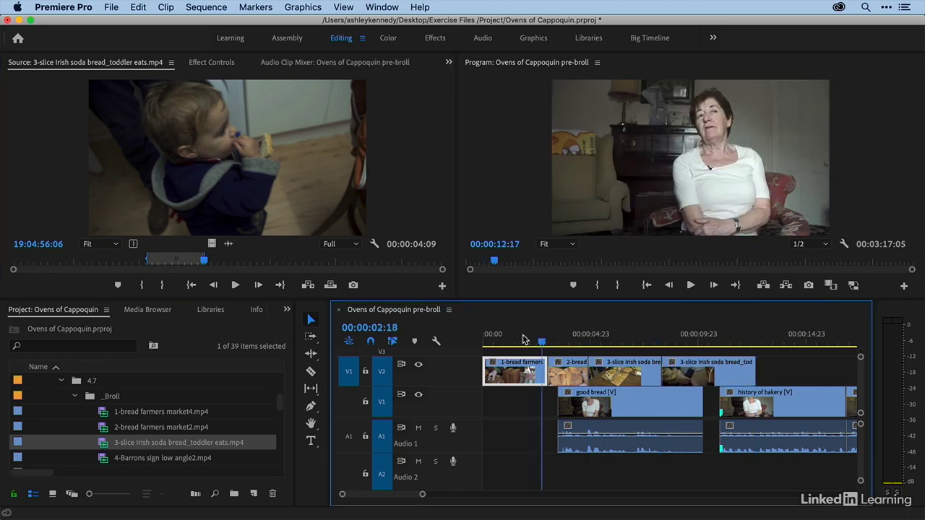
key("Home")
key("space")
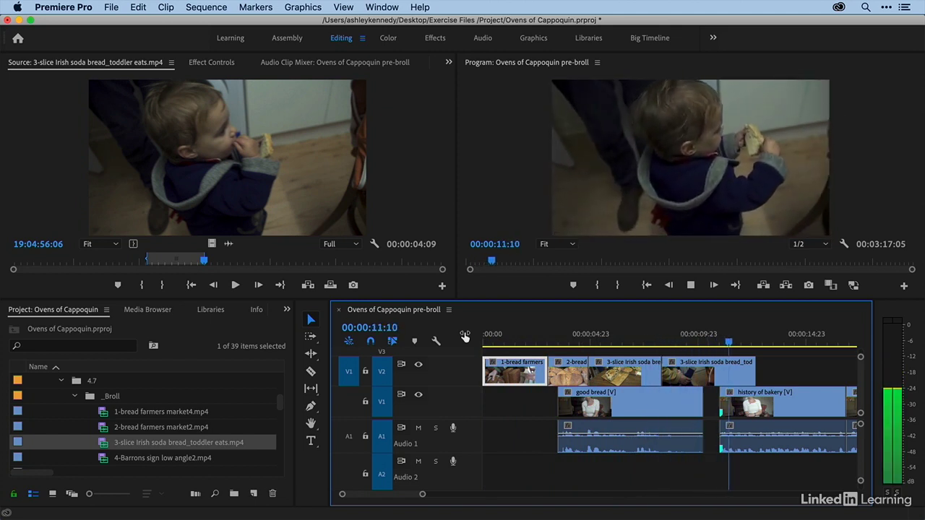
key("space")
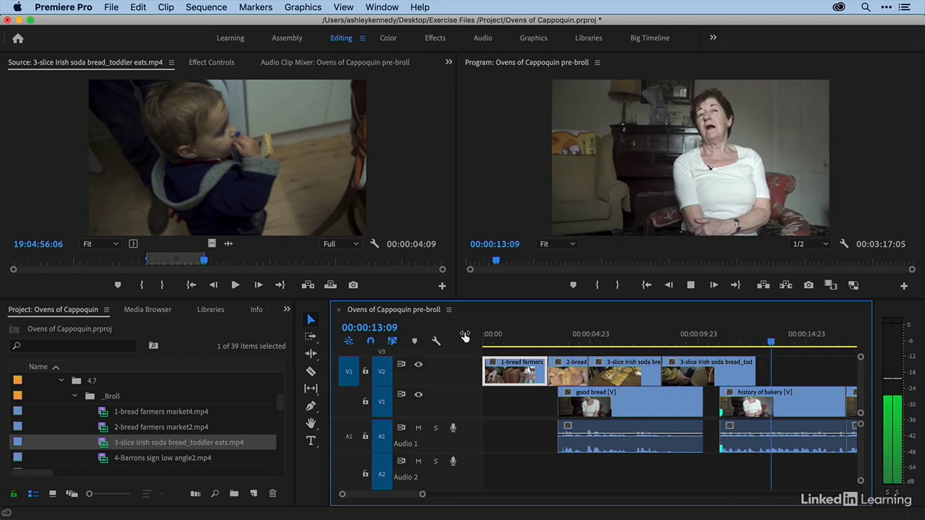
- Load 4-Barrons sign low angle2.mp4 from the _Broll bin as the source
scroll(523, 326, "down", 3)
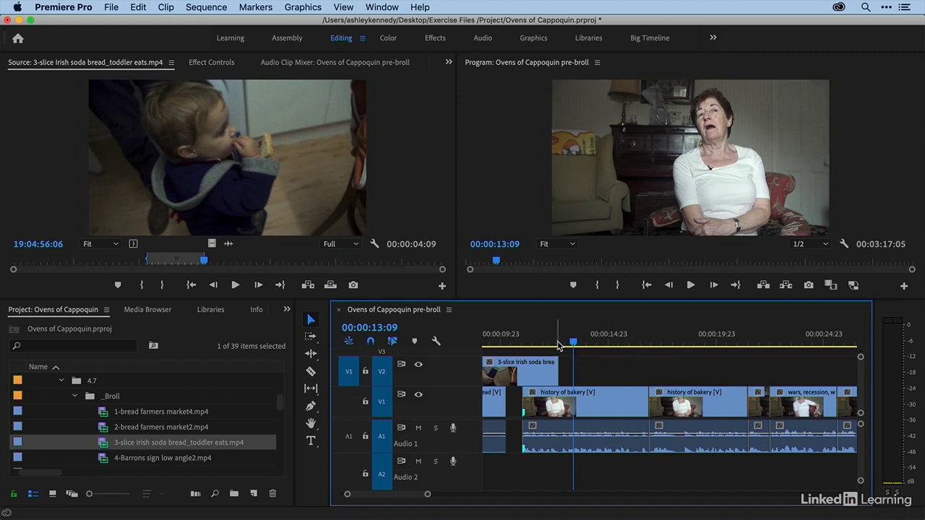
scroll(579, 353, "right", 2)
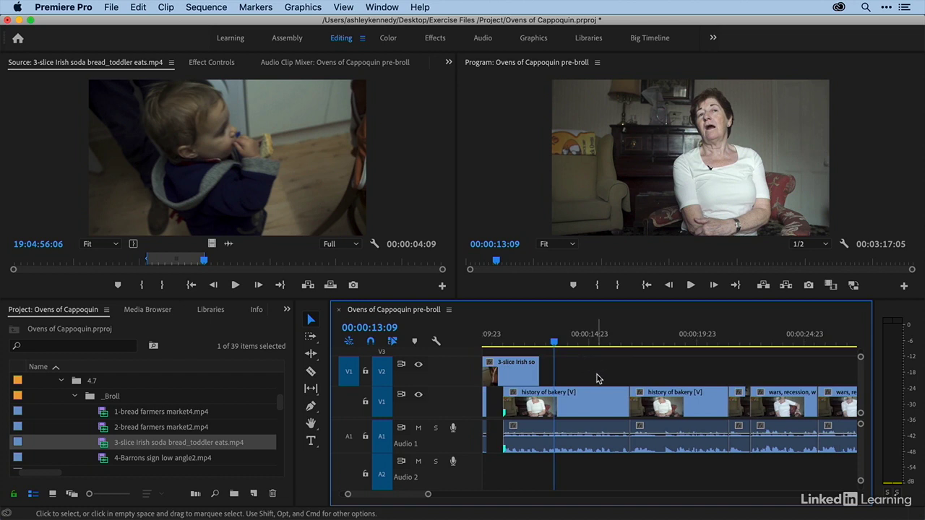
scroll(100, 441, "down", 2)
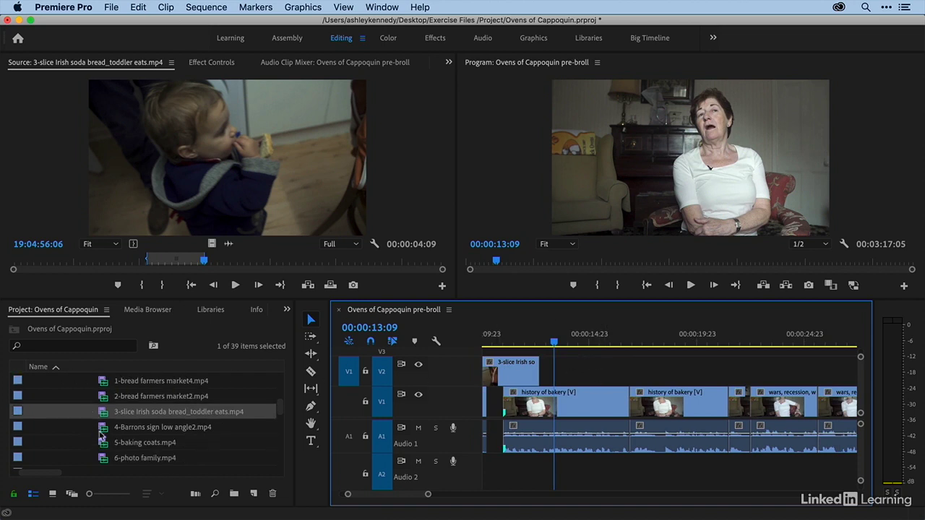
double_click(105, 429)
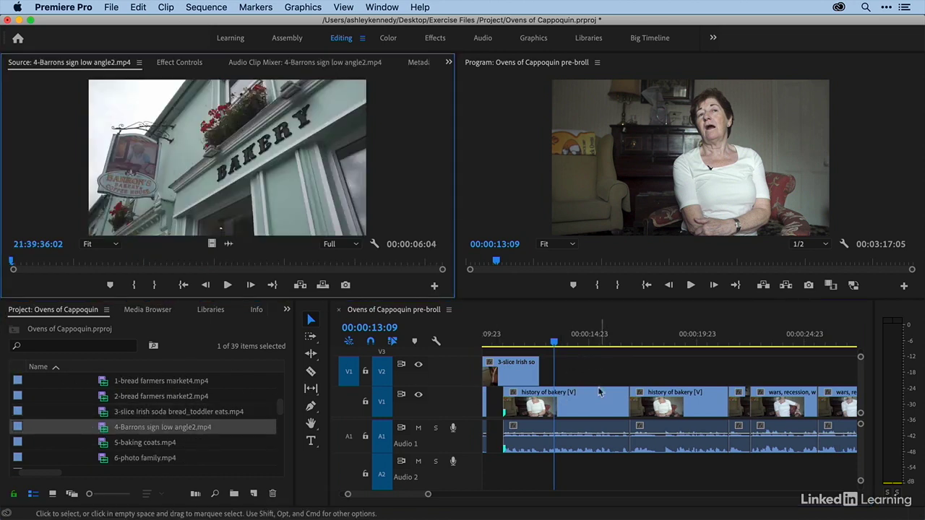
- Play the interview beyond the bread-slicing clip and park the playhead at 00:00:14:15 for the bakery sign shot
left_click(568, 361)
key("space")
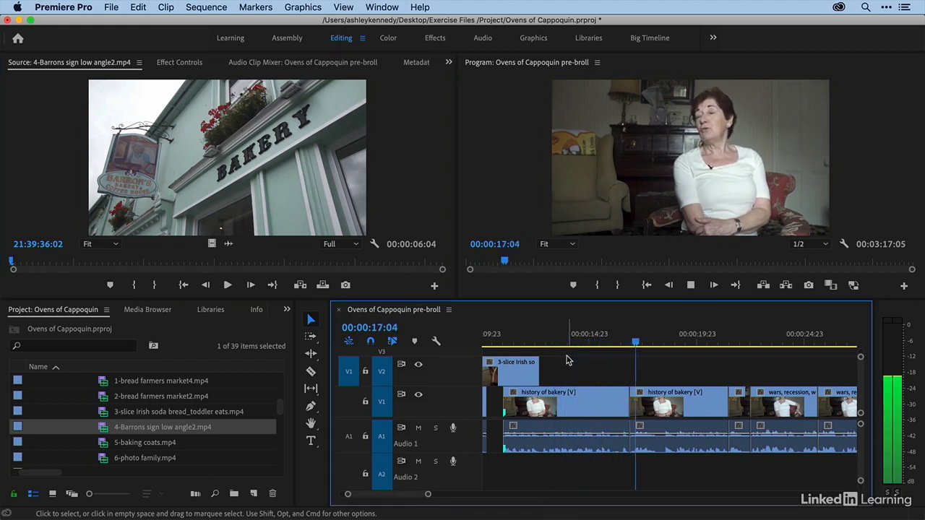
key("space")
left_click_drag(580, 345, 586, 350)
key("space")
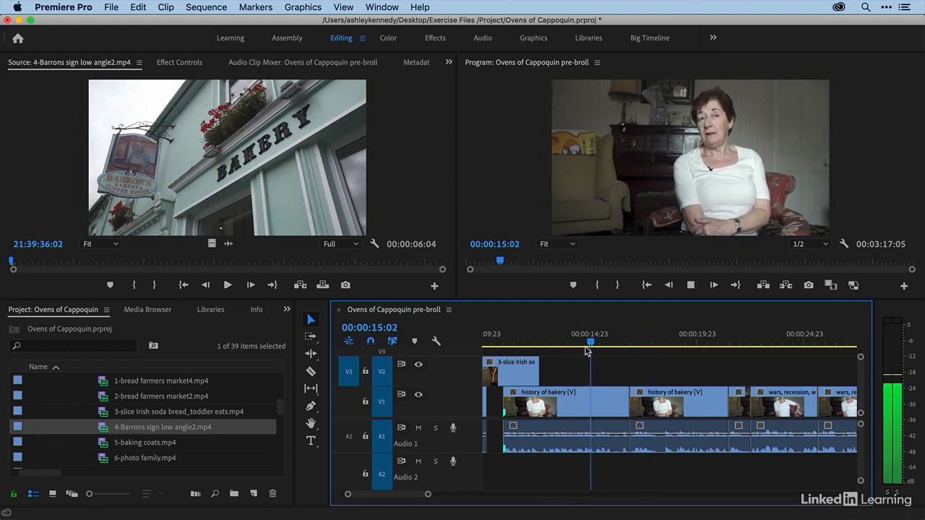
key("space")
left_click(583, 346)
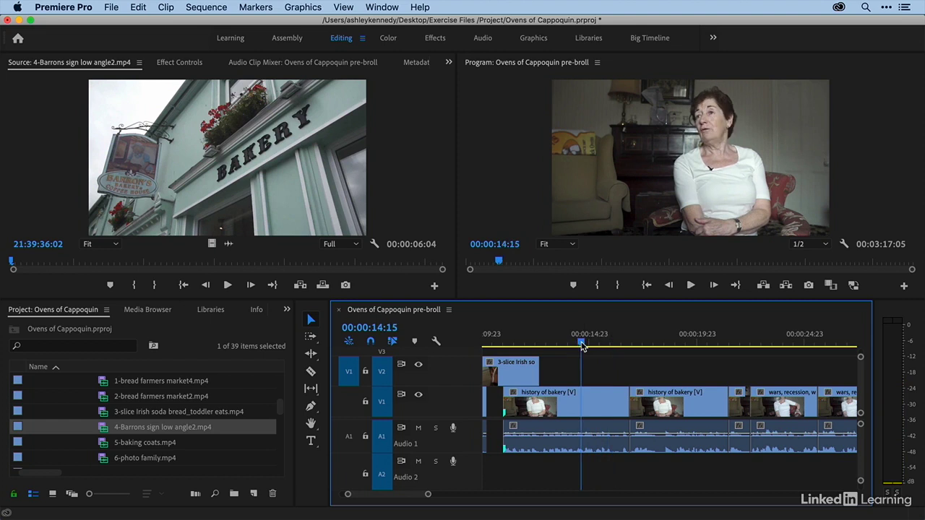
- Mark the sequence range 00:00:14:15 to 00:00:16:04 and overwrite the bakery sign clip onto track V2 there, from the clip's start
key("i")
key("space")
key("space")
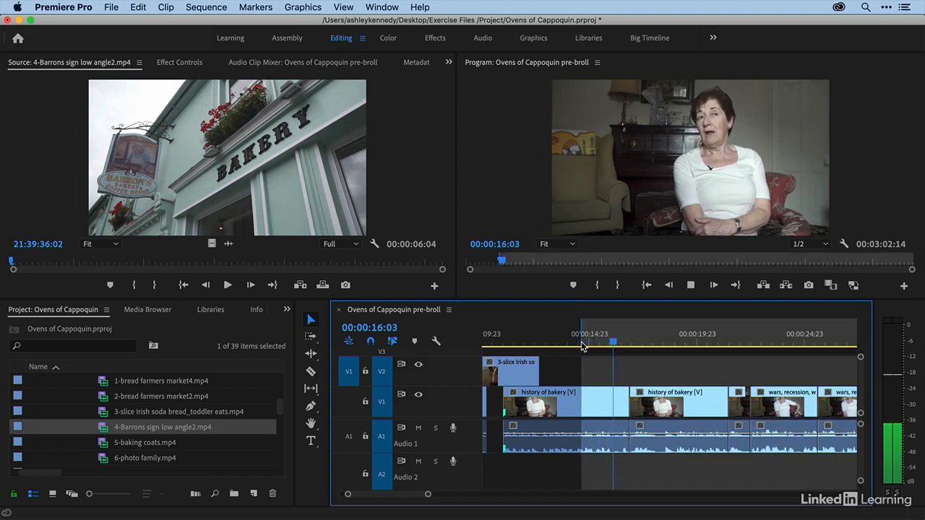
key("o")
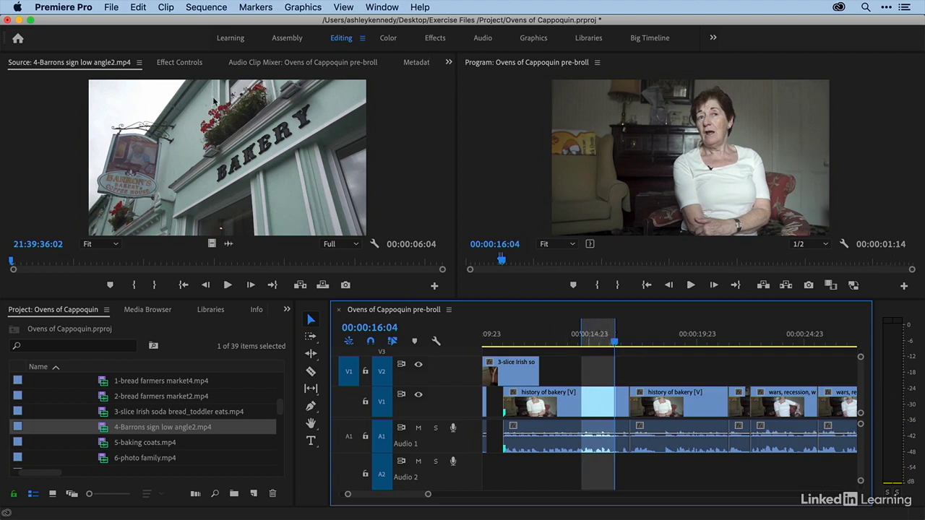
mouse_move(26, 259)
left_mouse_down()
mouse_move(332, 264)
mouse_move(9, 259)
left_mouse_up()
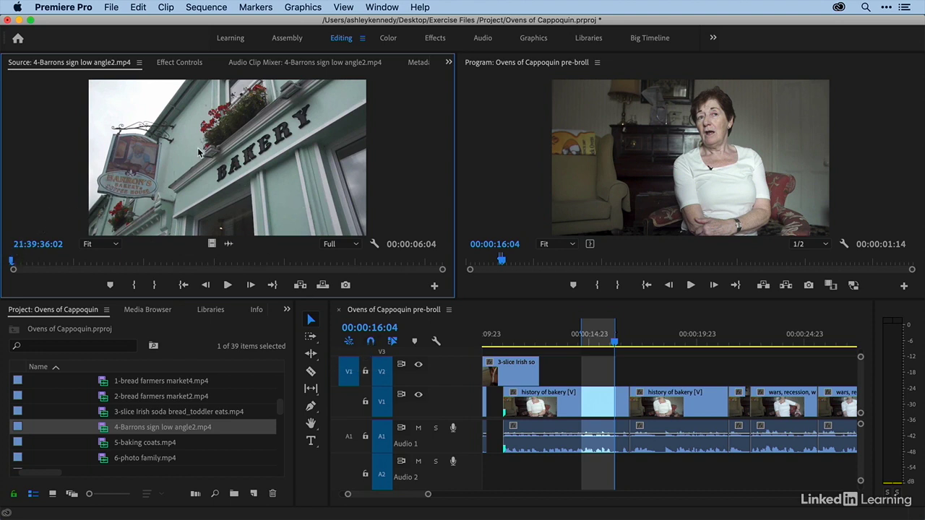
key(".")
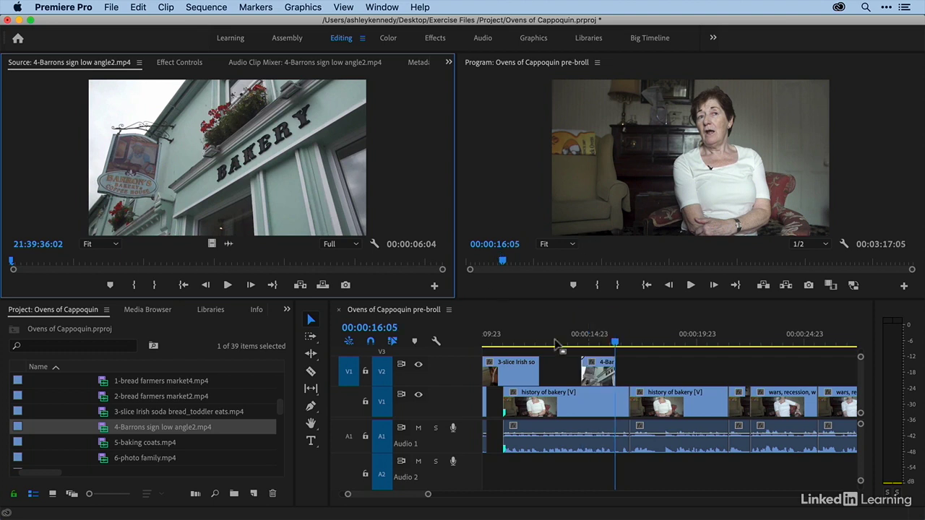
- Play the interview onward from the end of the bakery sign clip to judge what footage should follow
left_click(635, 362)
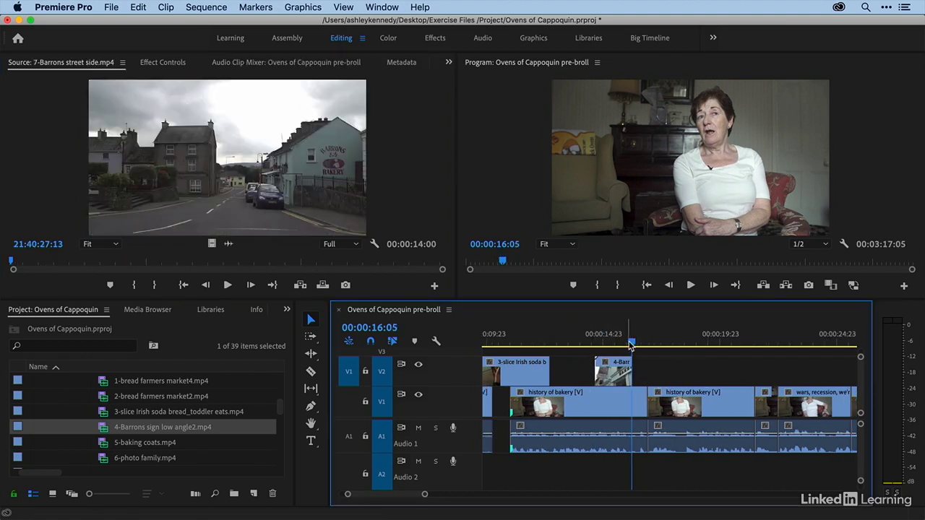
key("space")
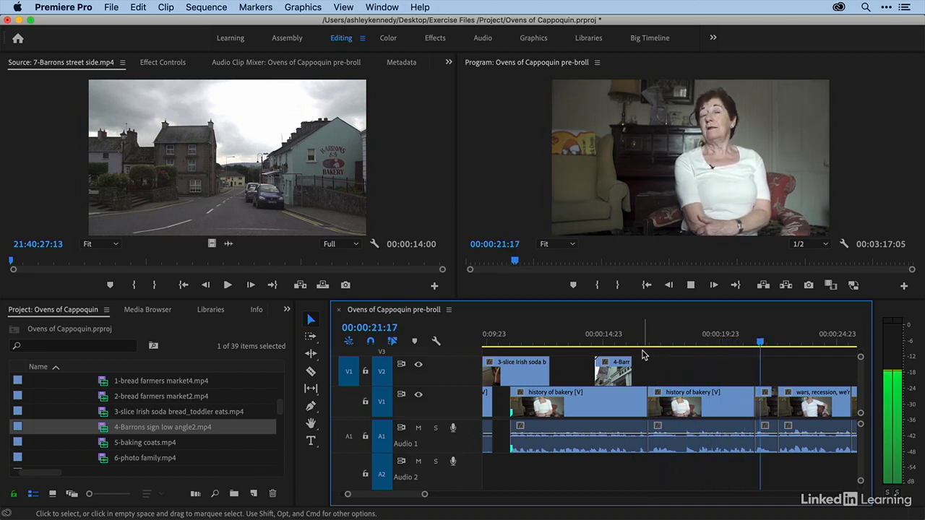
key("space")
left_click_drag(643, 337, 638, 339)
- Preview 5-baking coats.mp4 and 6-photo family.mp4 from the bin, leaving 5-baking coats.mp4 loaded as the source
scroll(86, 438, "down", 1)
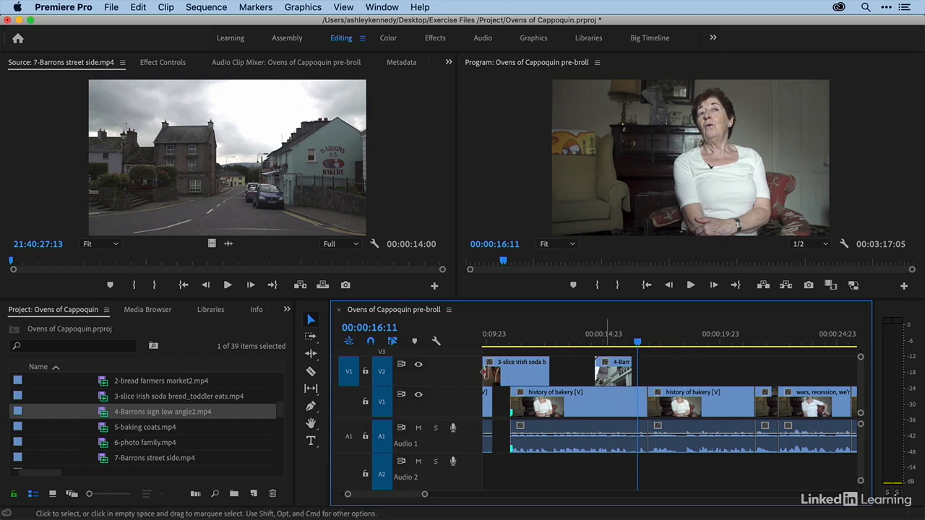
left_click_drag(103, 432, 183, 186)
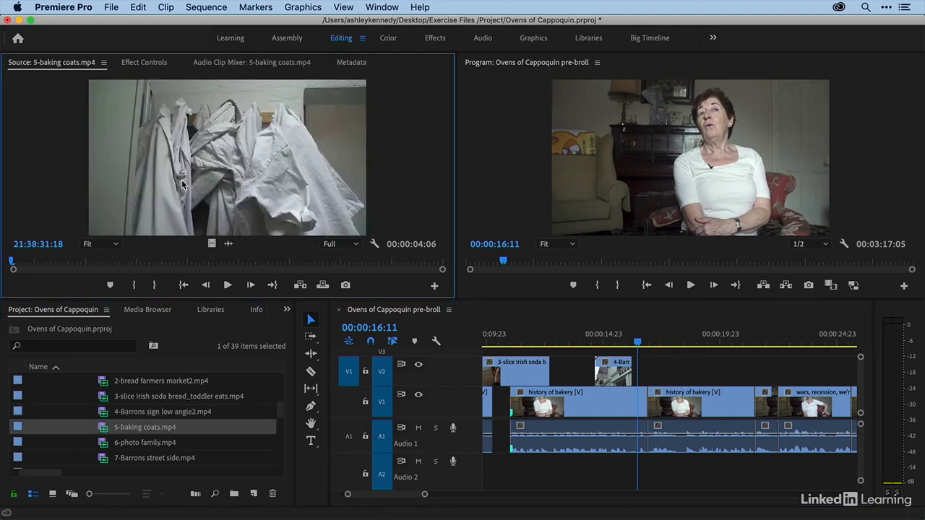
double_click(102, 446)
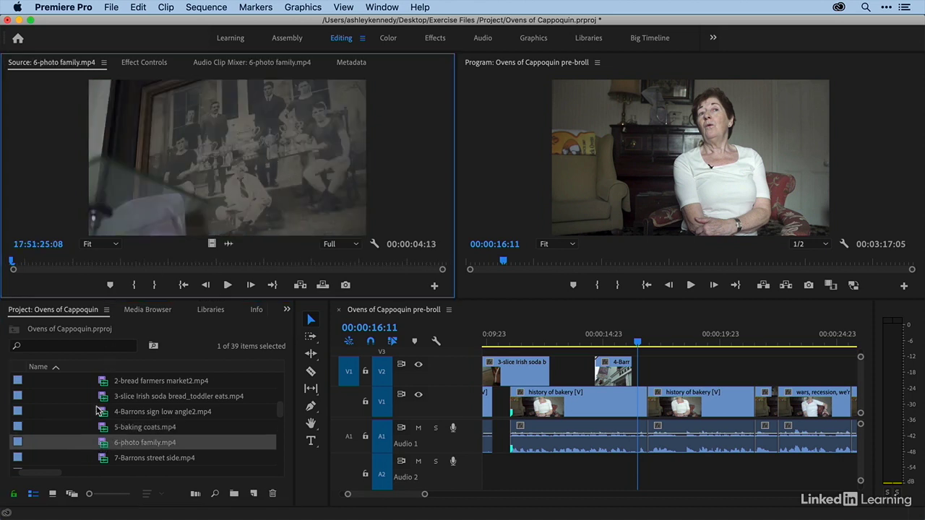
double_click(103, 431)
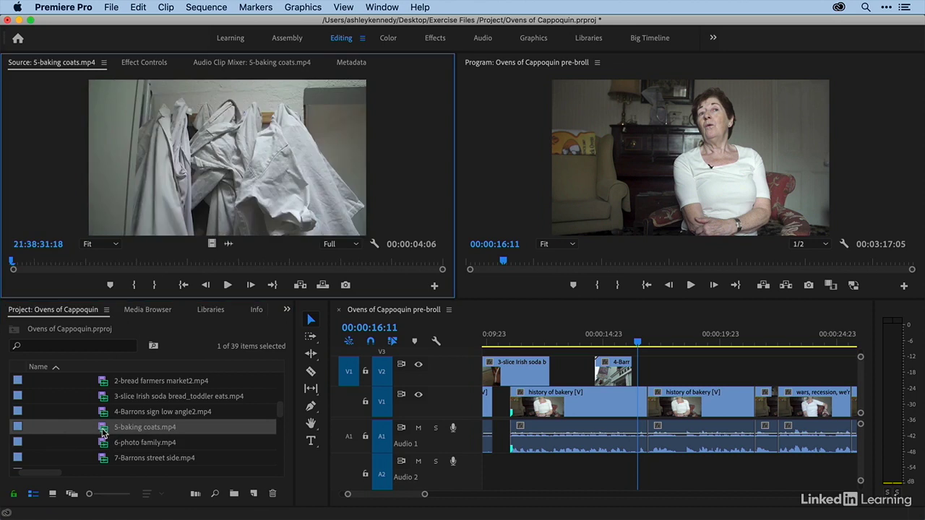
- Mark the sequence from 00:00:16:05 to 00:00:17:03 and overwrite the baking coats clip onto track V2 after the sign shot
left_click(631, 342)
key("i")
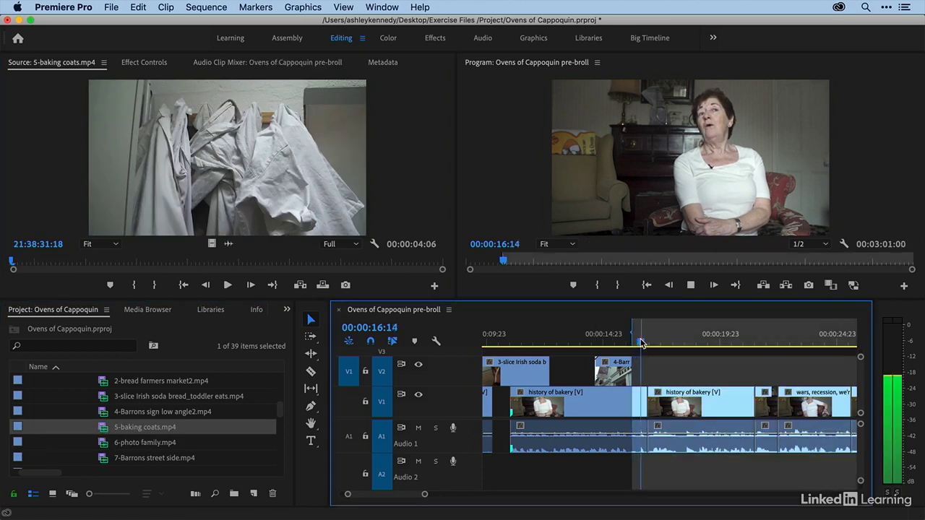
key("space")
key("o")
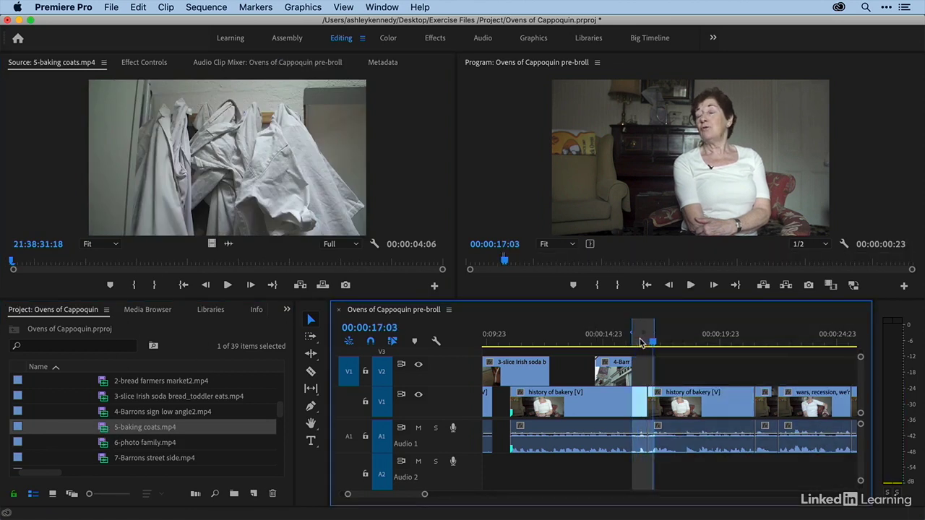
left_click(200, 190)
key("period")
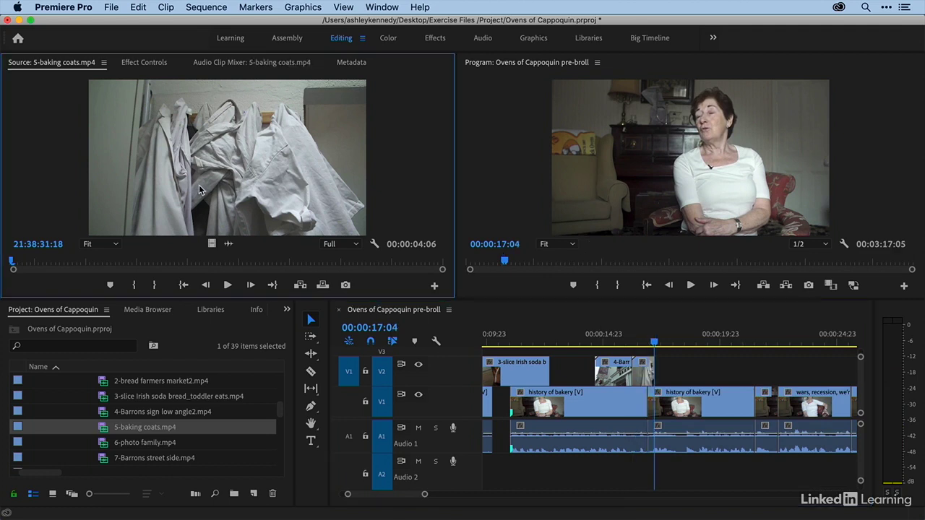
- Mark a sequence range from 00:00:17:04 to 00:00:19:00, starting where the baking coats clip ends
left_click(653, 340)
key("i")
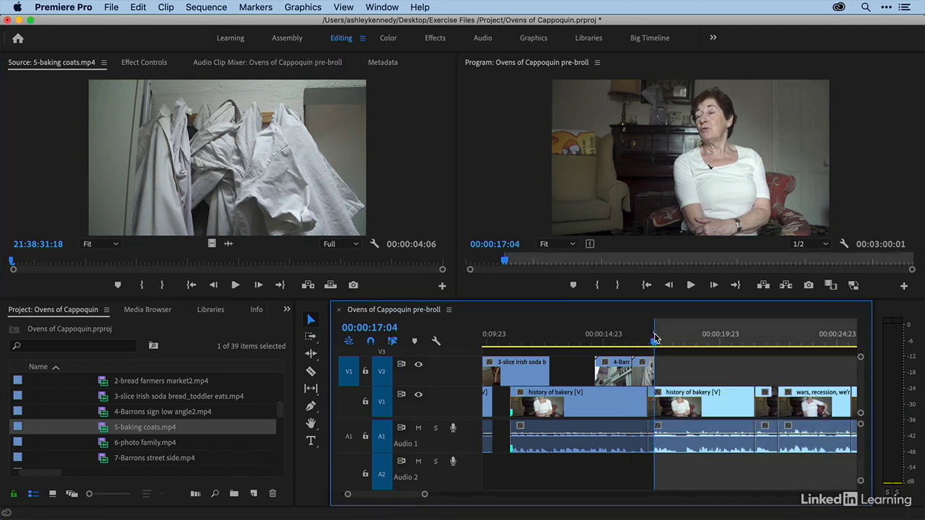
key("space")
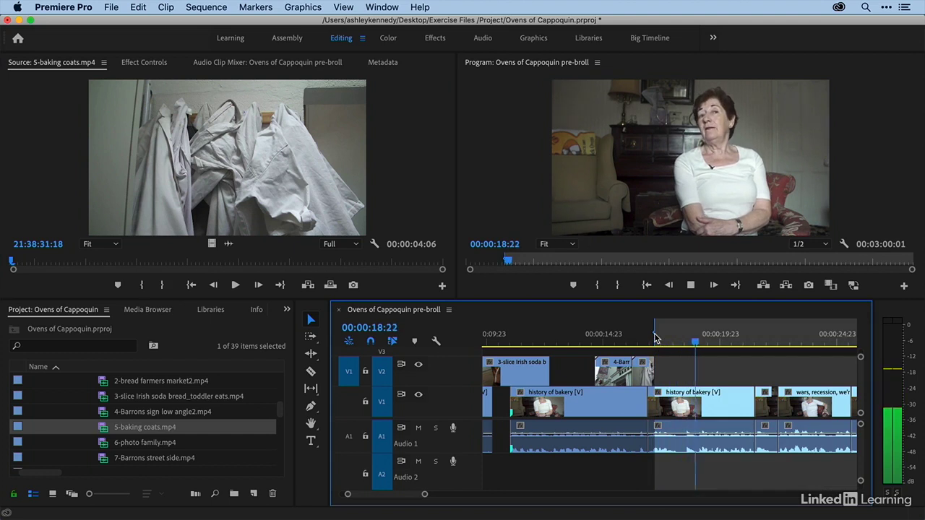
key("o")
- Load 6-photo family.mp4, cue it to 17:51:25:10, and overwrite it onto track V2 in the marked range
double_click(102, 442)
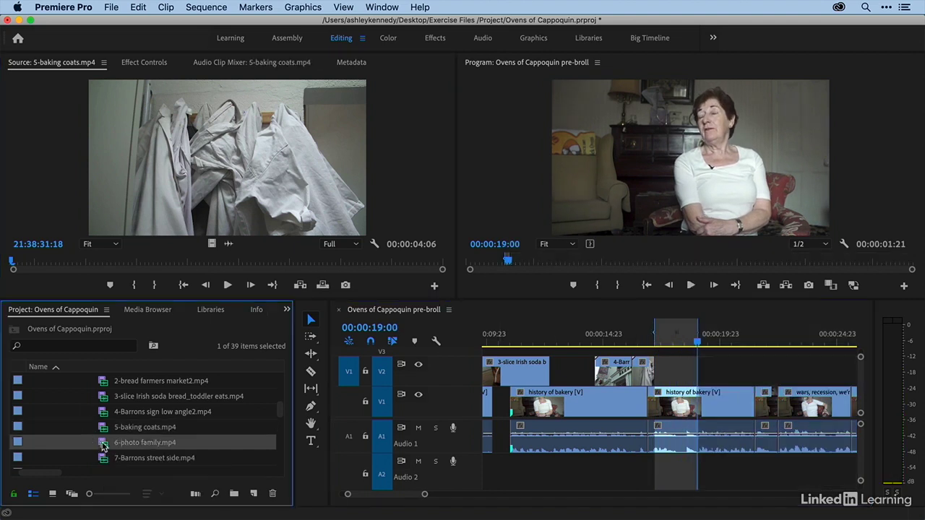
left_click_drag(47, 260, 20, 271)
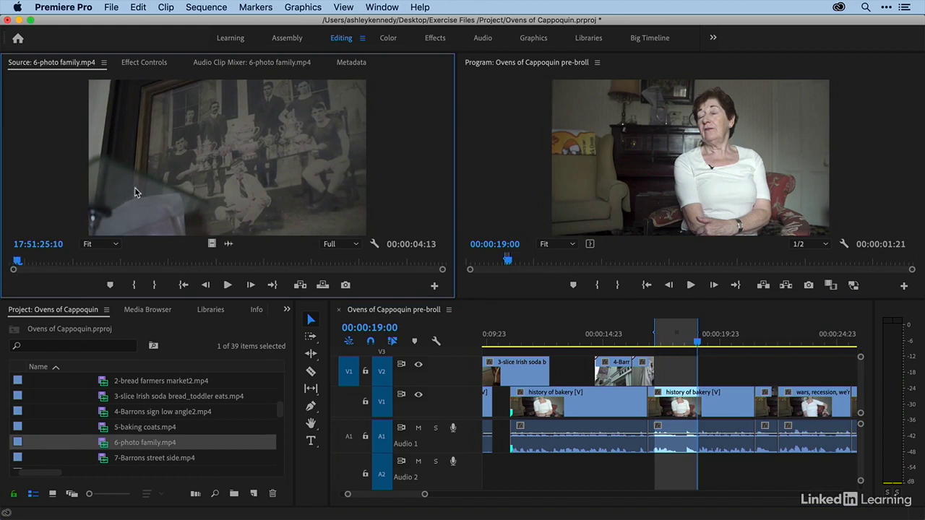
key("period")
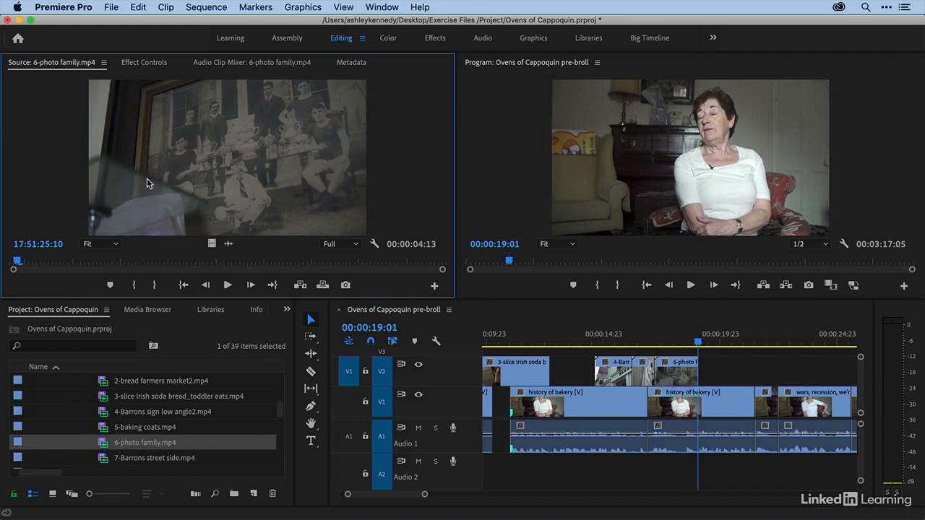
- Load 7-Barrons street side.mp4 as the source and mark its In point at 21:40:35:18, where the white van is in view
scroll(736, 362, "down", 1)
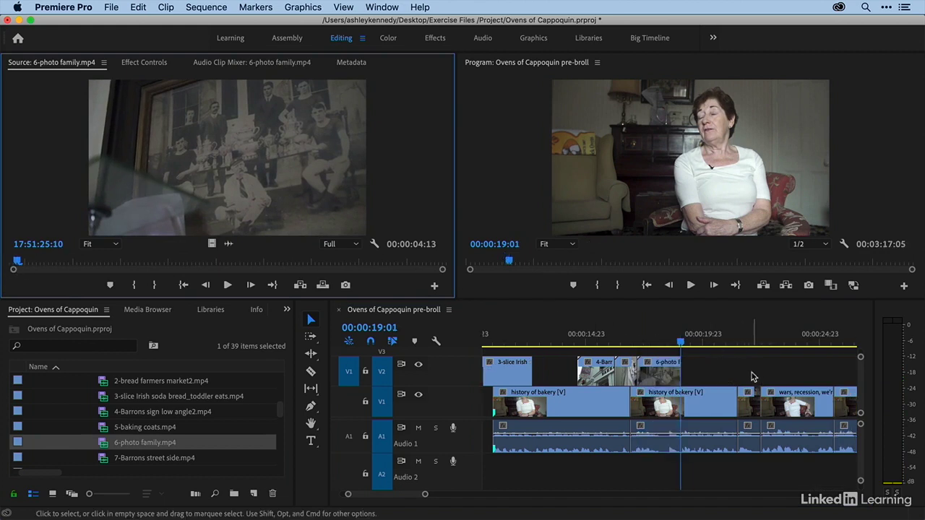
left_click(705, 376)
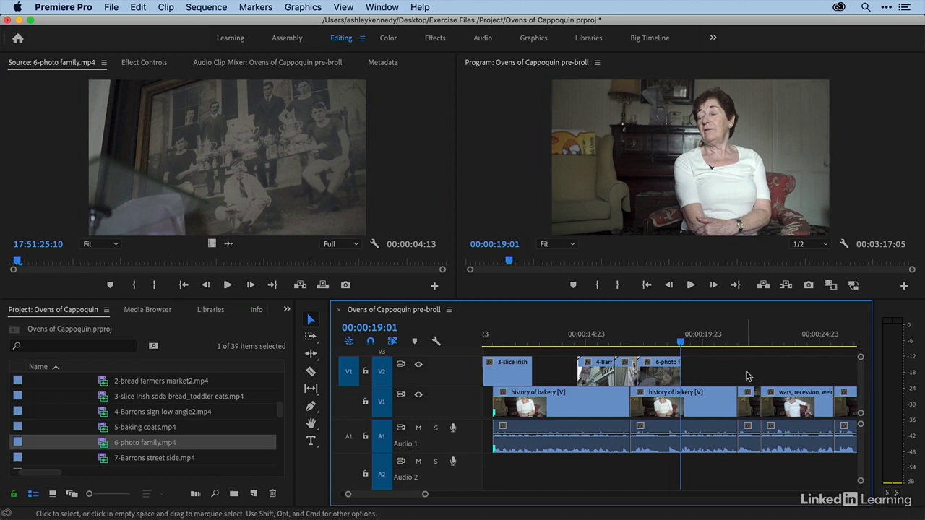
scroll(151, 438, "down", 2)
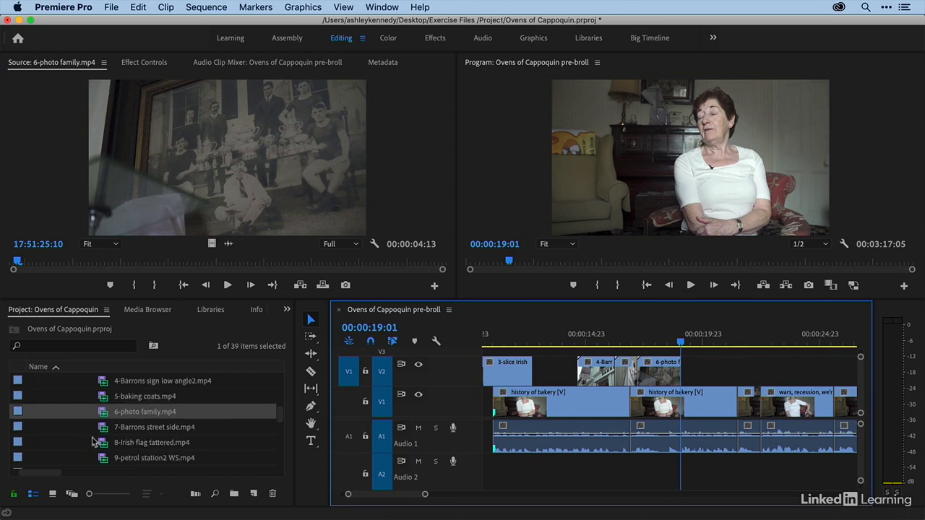
double_click(103, 431)
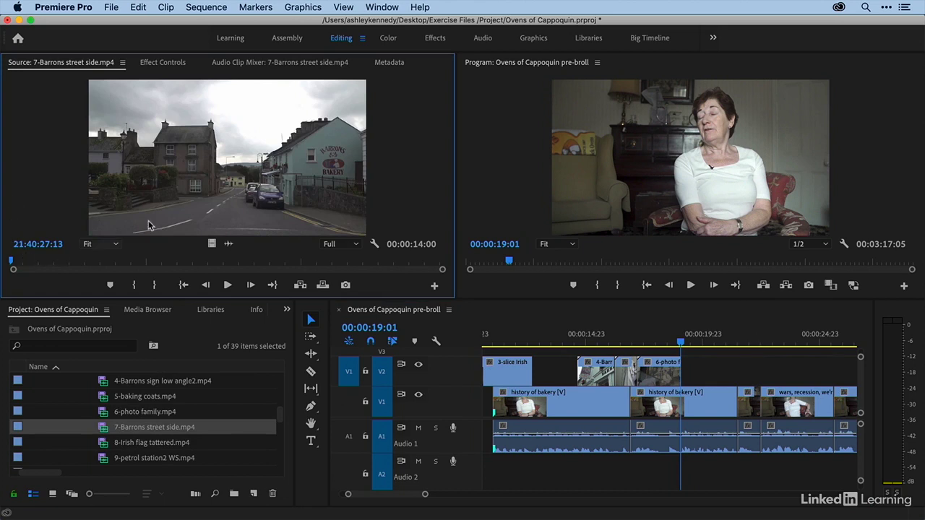
left_click_drag(22, 261, 263, 268)
key("space")
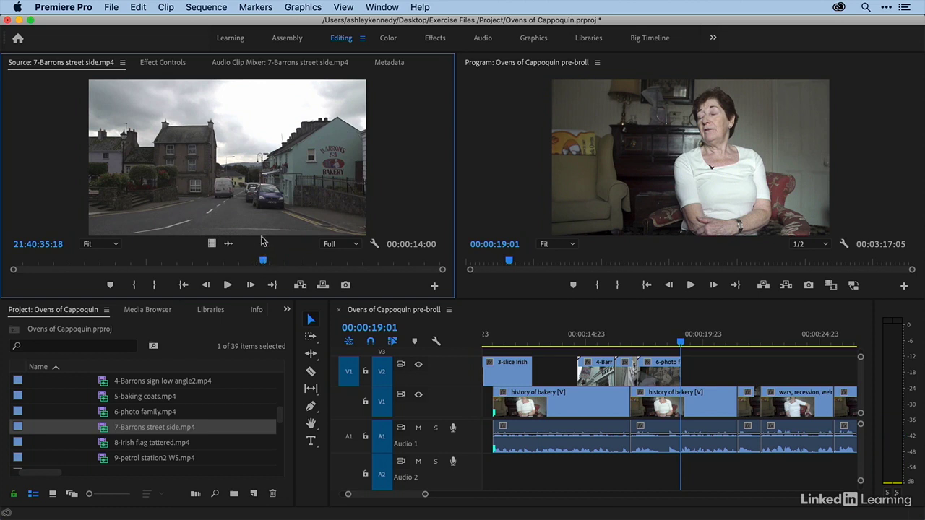
key("i")
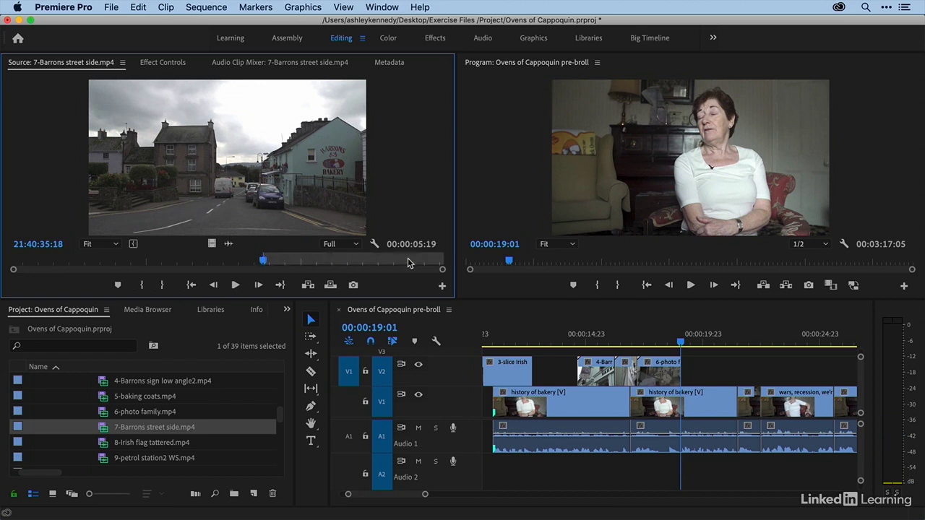
- Mark a sequence range from 00:00:19:01 to 00:00:22:14, starting directly after the family photo clip
left_click(696, 320)
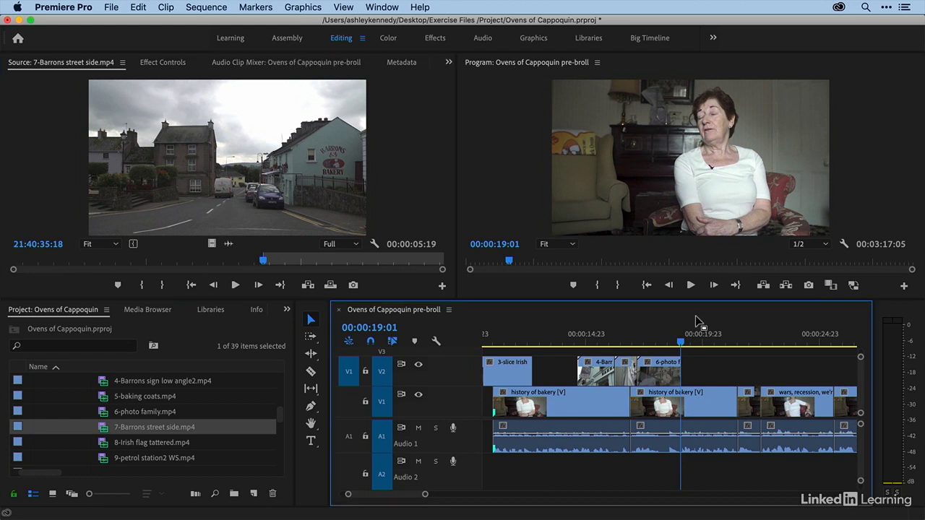
key("i")
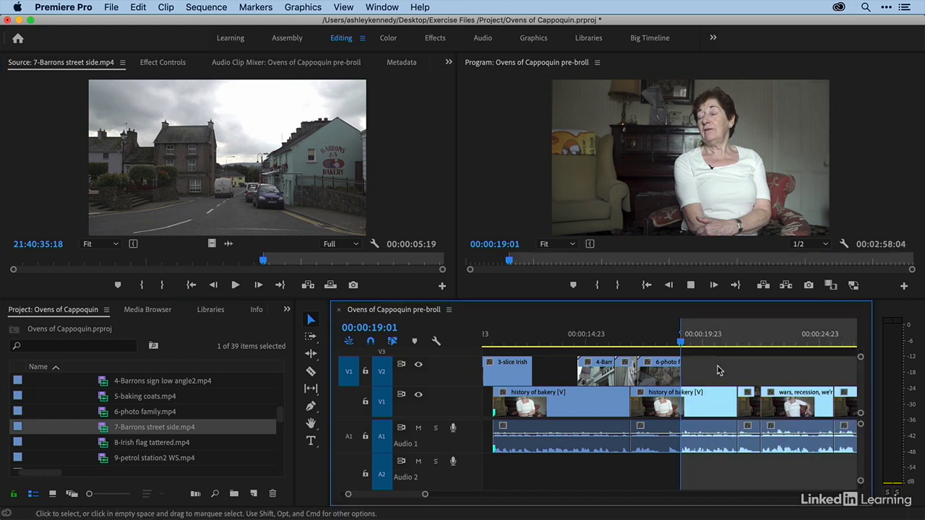
key("space")
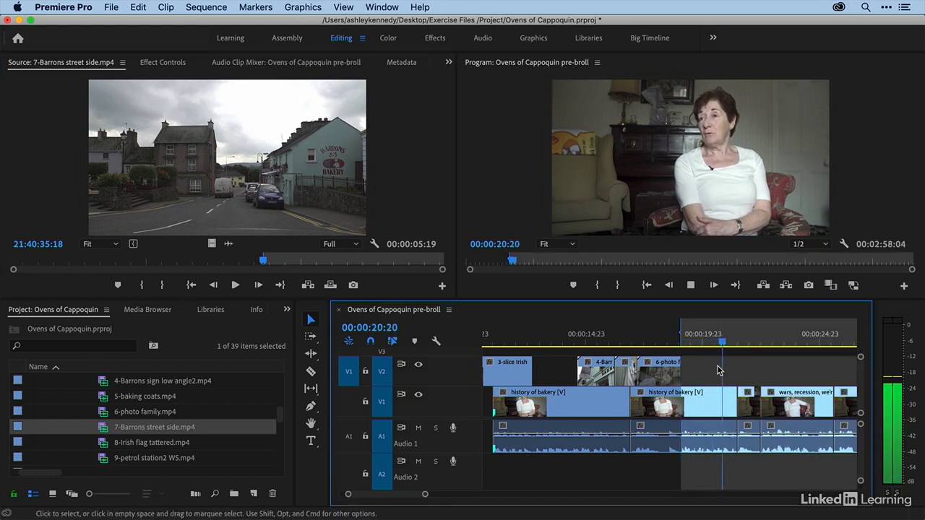
key("space")
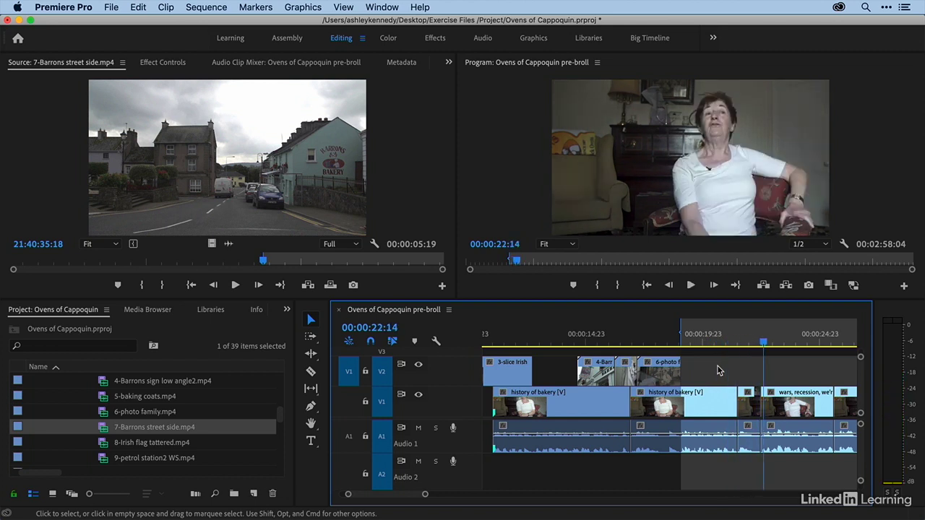
key("o")
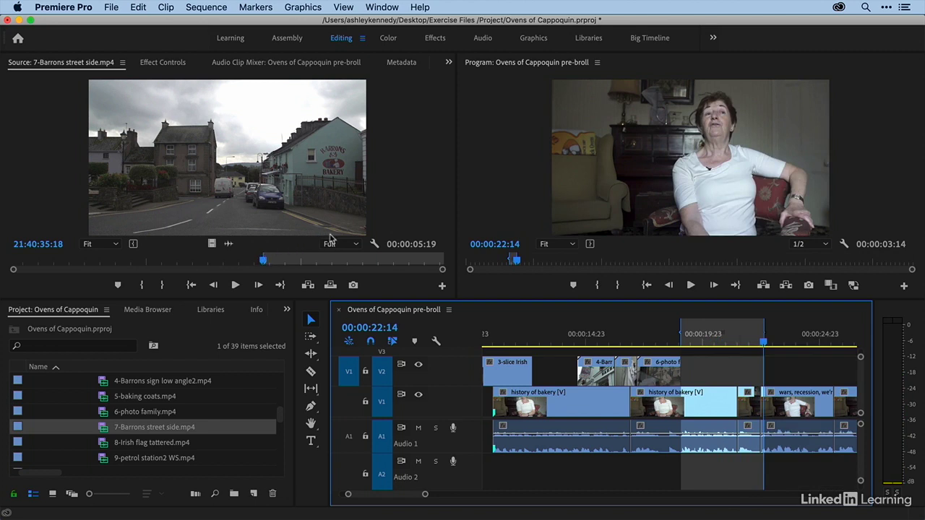
- Patch source audio A1 to track A2 and overwrite the Barrons street clip onto V2 and A2 in the marked range
left_click(348, 438)
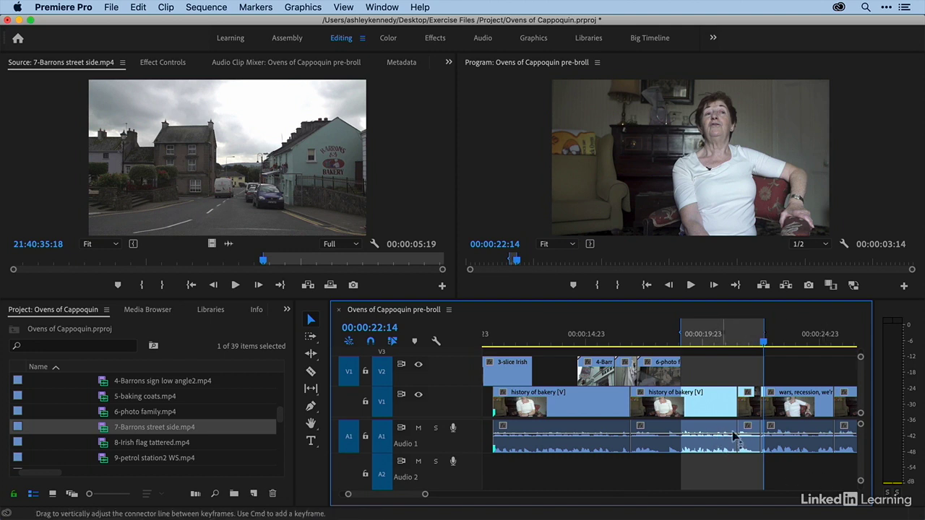
left_click(350, 473)
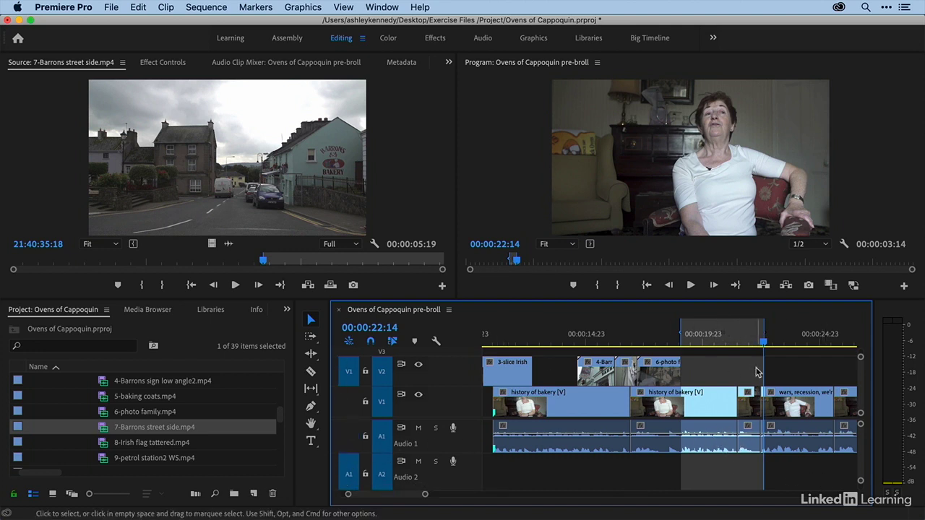
left_click(194, 187)
key("period")
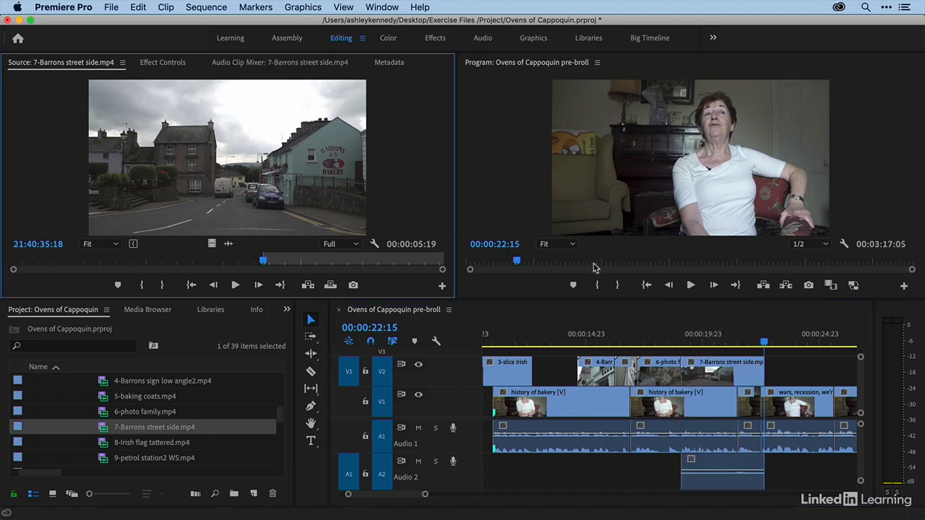
- Play the sequence from just before the Barrons street clip and check the clip's final frames
left_click(667, 341)
key("space")
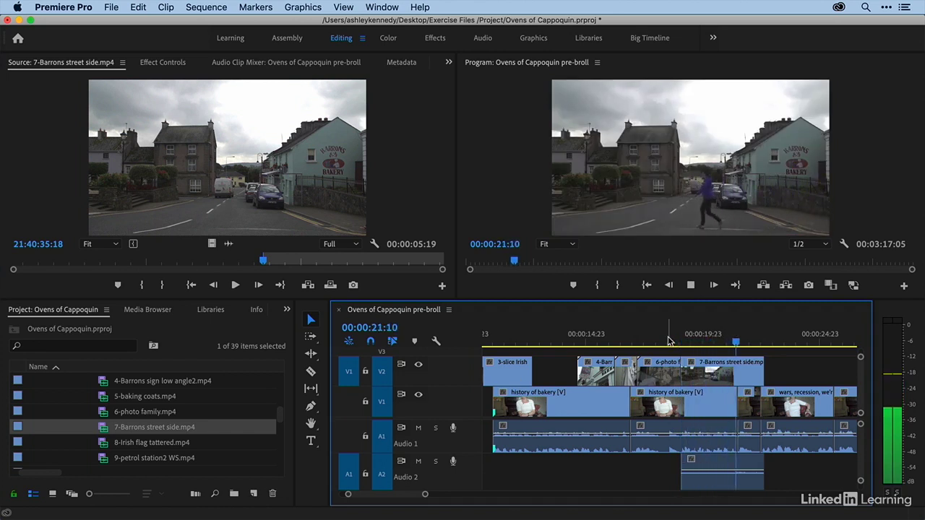
key("space")
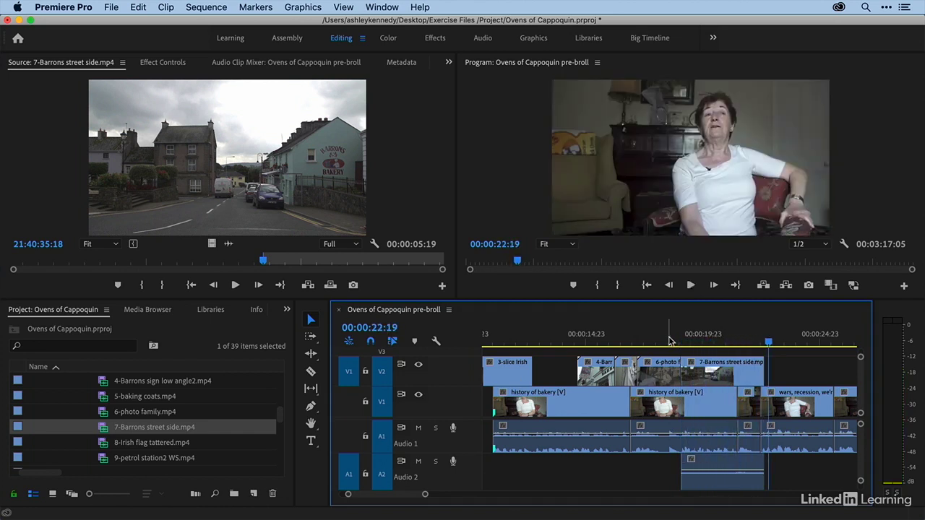
left_click(755, 342)
left_click_drag(755, 342, 762, 343)
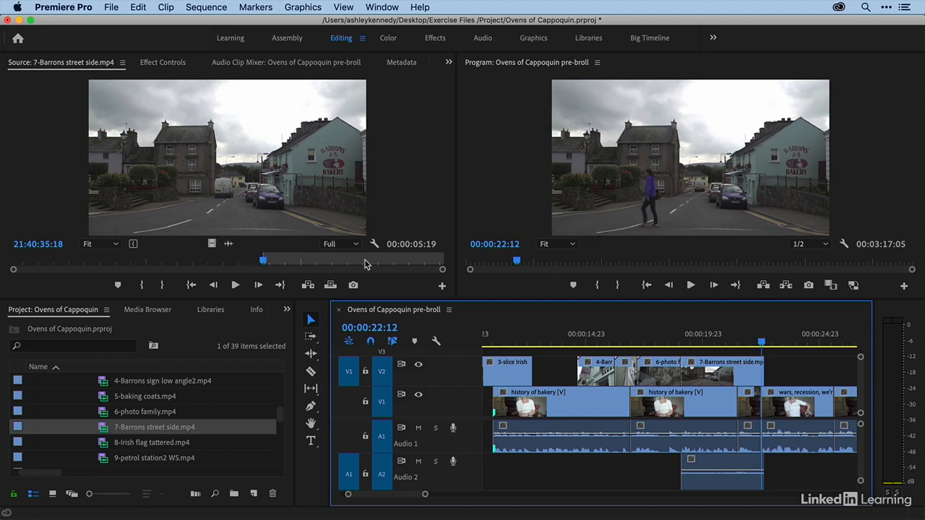
- Undo the Barrons street overwrite and clear the source clip's In and Out points
left_click(404, 179)
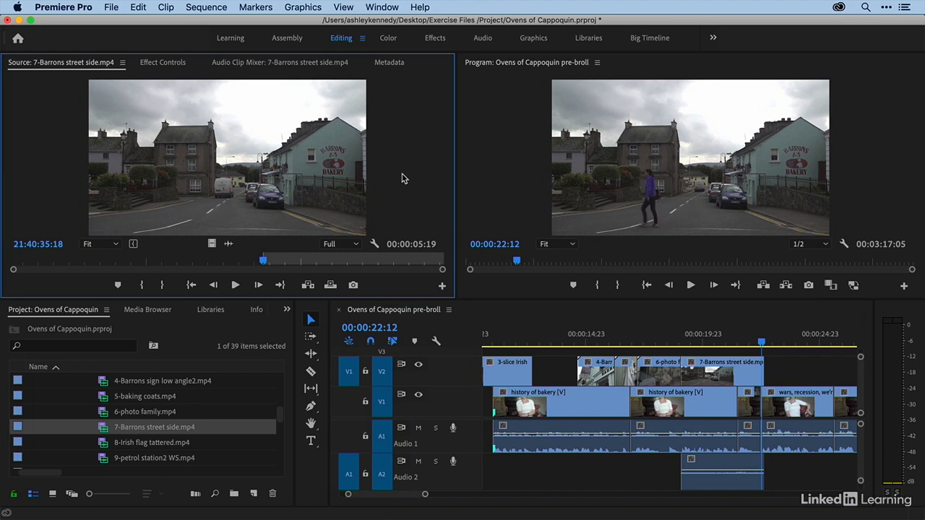
key("super+z")
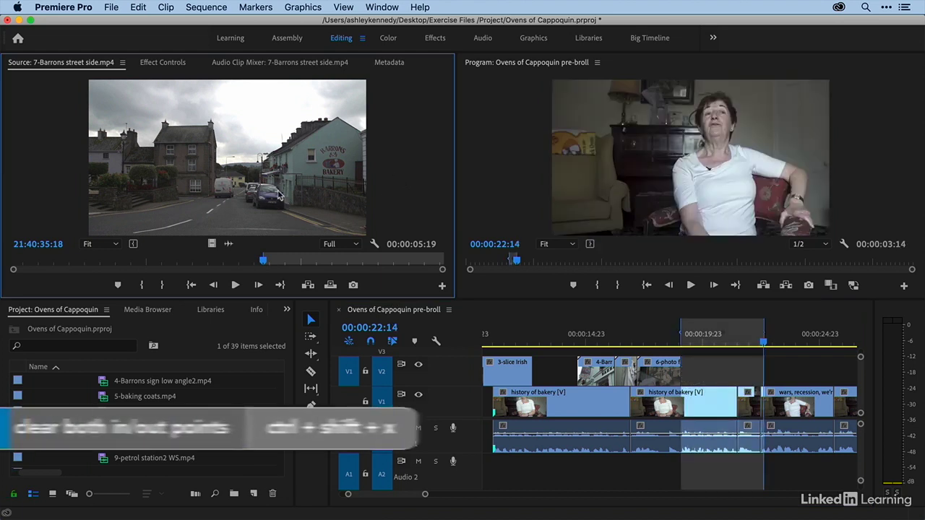
key("ctrl+shift+x")
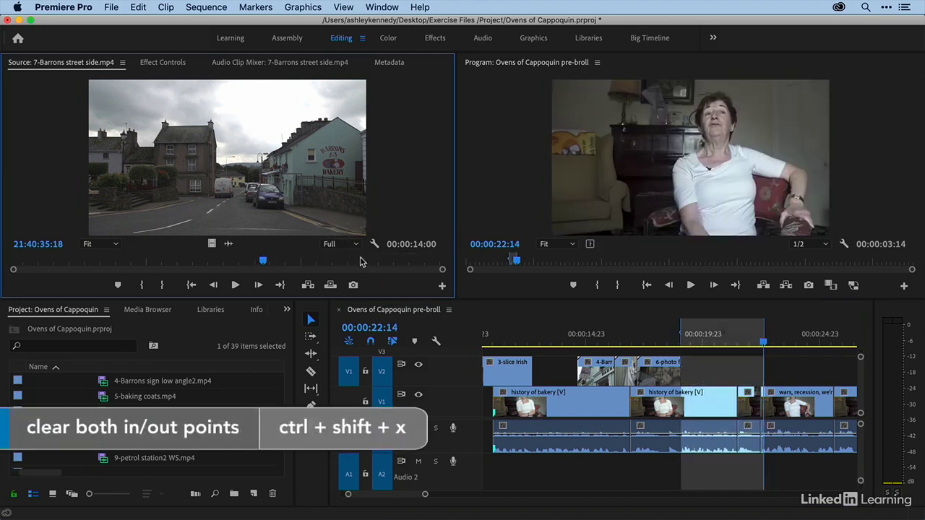
- Mark only a source Out point at 21:40:41:07 and overwrite the Barrons street clip, backtimed, onto V2 and A2 in the marked sequence range
left_click_drag(391, 263, 437, 265)
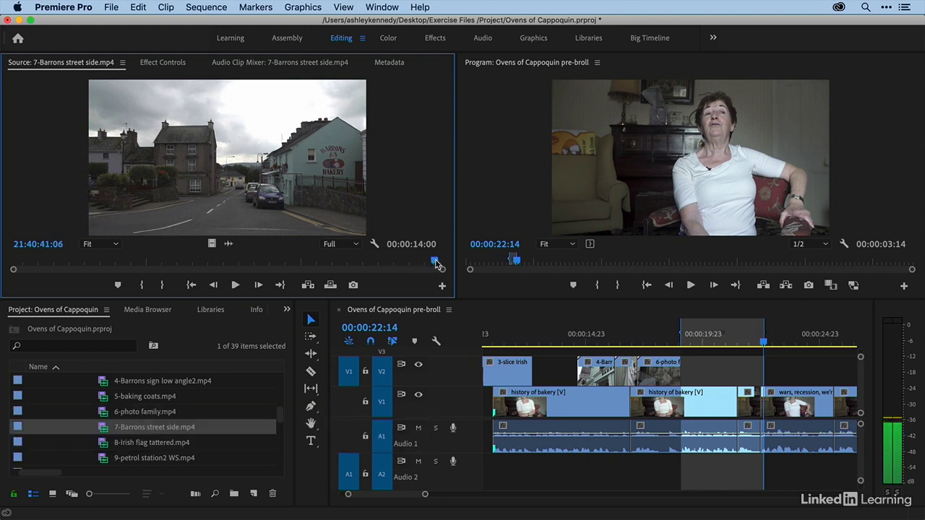
key("o")
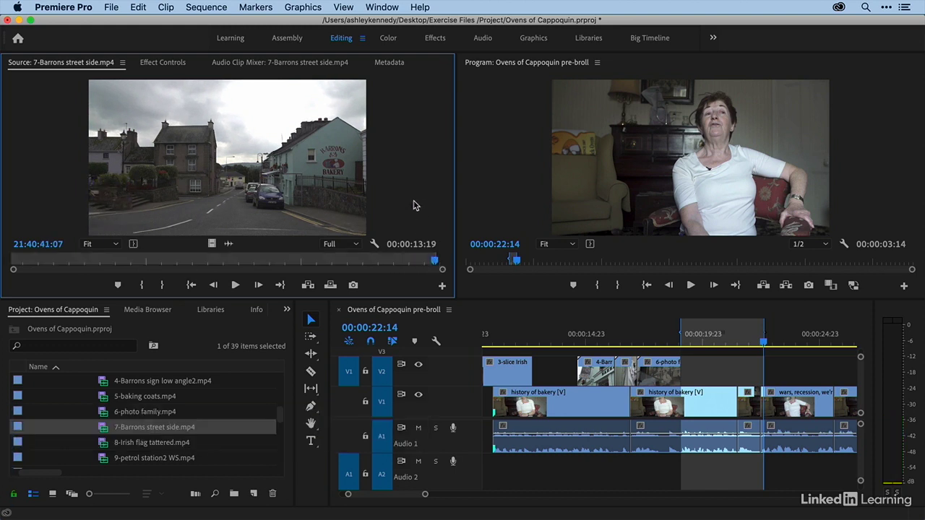
key("period")
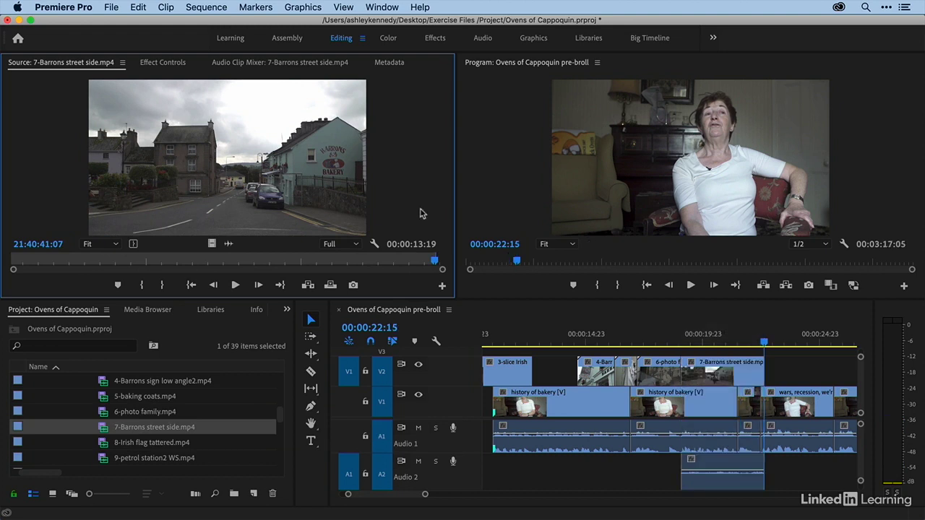
- Play back the backtimed Barrons street clip in the sequence and check where the pedestrian leaves the frame
left_click(677, 343)
key("space")
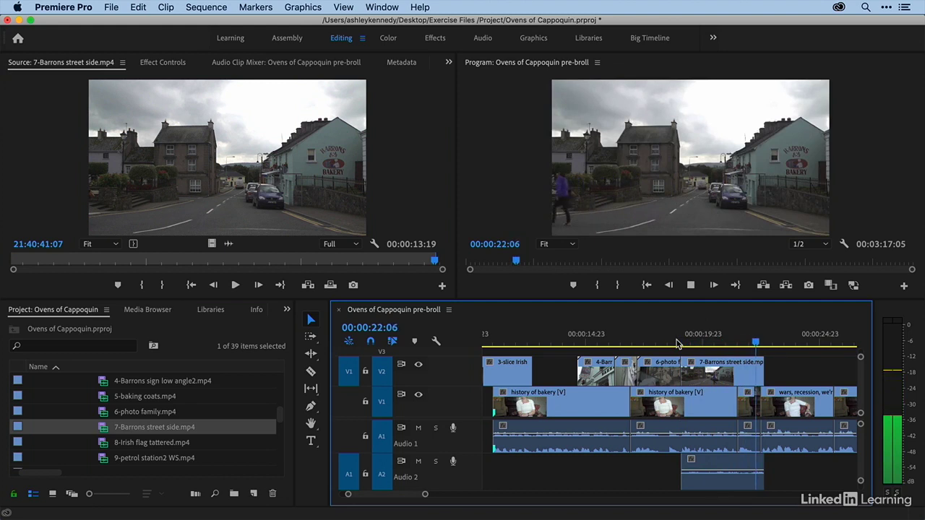
key("space")
left_click_drag(751, 342, 762, 343)
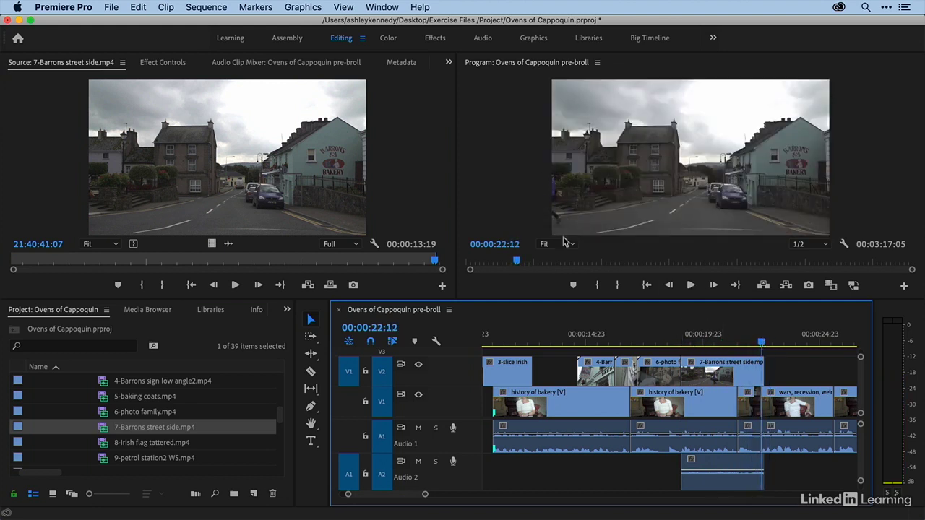
- Open the finished Ovens of Cappoquin post-broll sequence from the project
left_click(618, 336)
key("minus")
key("minus")
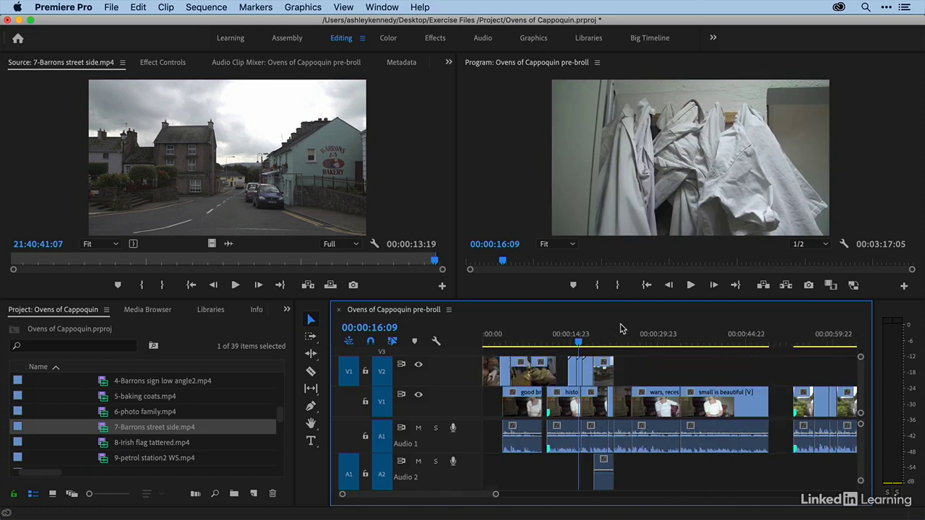
key("minus")
left_click(574, 338)
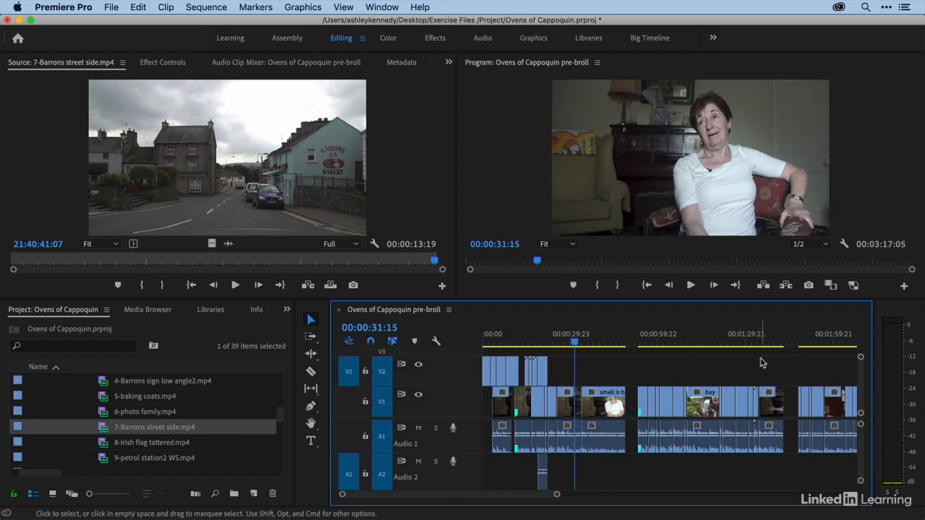
scroll(98, 422, "down", 5)
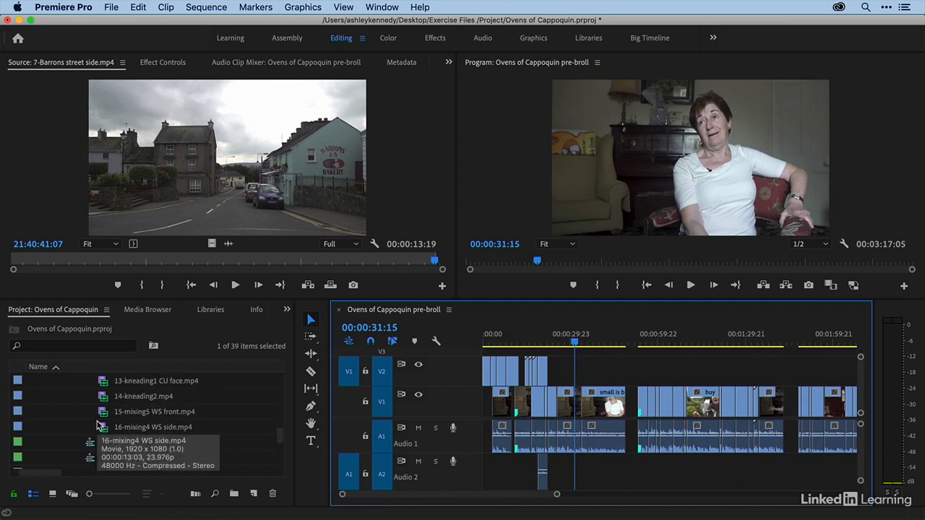
scroll(98, 425, "down", 1)
double_click(116, 427)
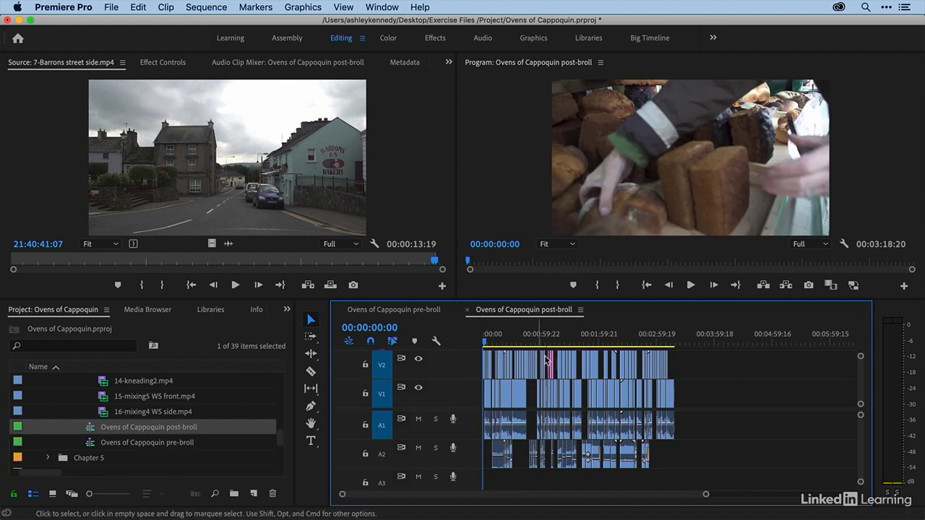